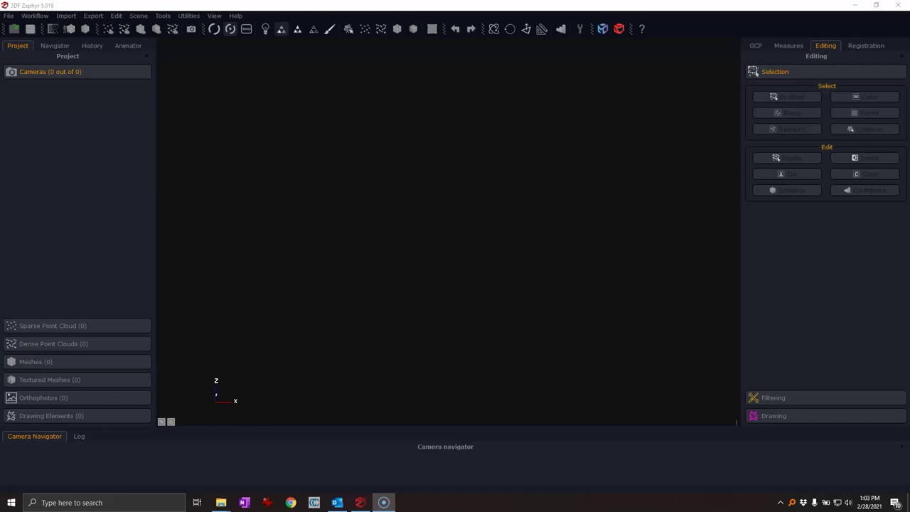
# Step: Switch to IrfanView, look through all the tram photos from TRO_3618.JPG onward, and close the viewer
pyautogui.hotkey('alt', 'Tab')
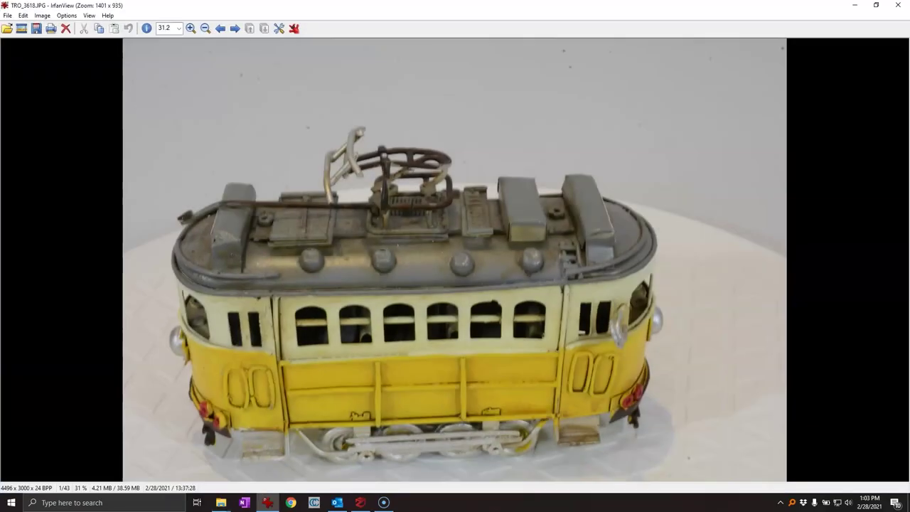
pyautogui.press('space')
pyautogui.press('space')
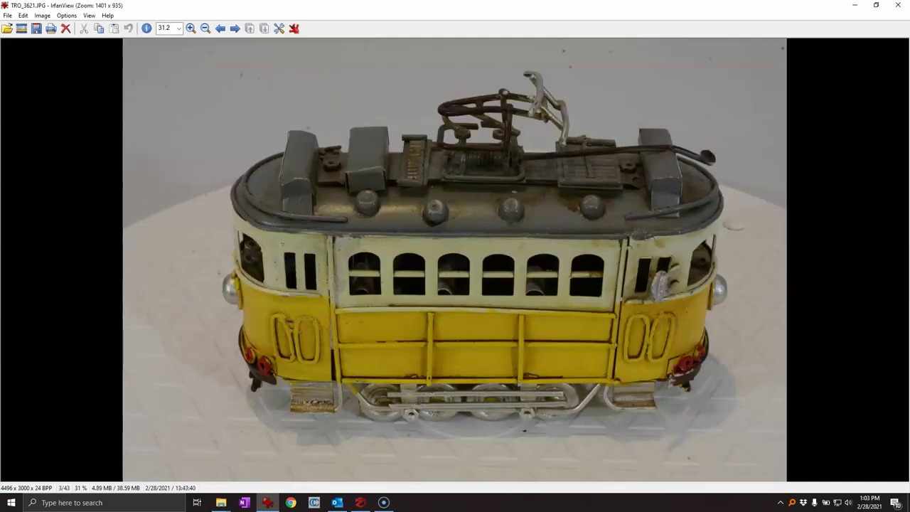
pyautogui.press('space')
pyautogui.press('space')
pyautogui.press('space')
pyautogui.press('space')
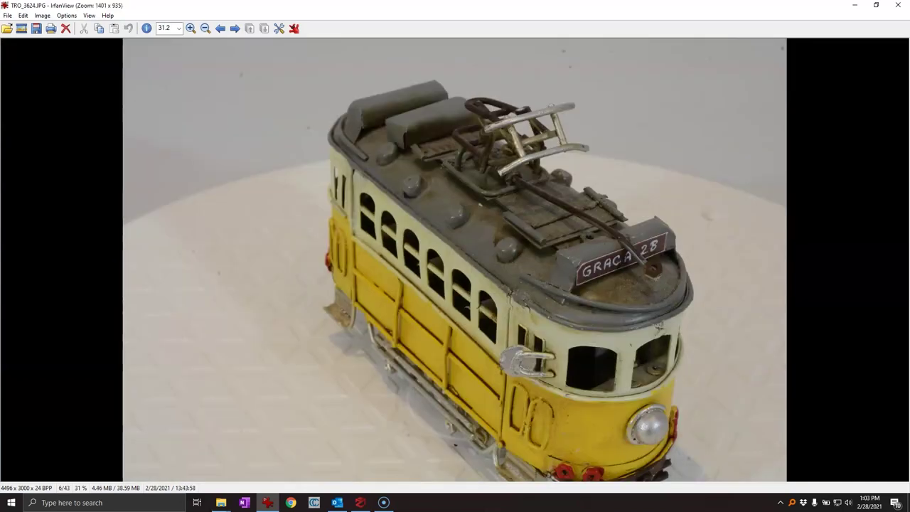
pyautogui.press('space')
pyautogui.press('space')
pyautogui.press('space')
pyautogui.press('space')
pyautogui.press('space')
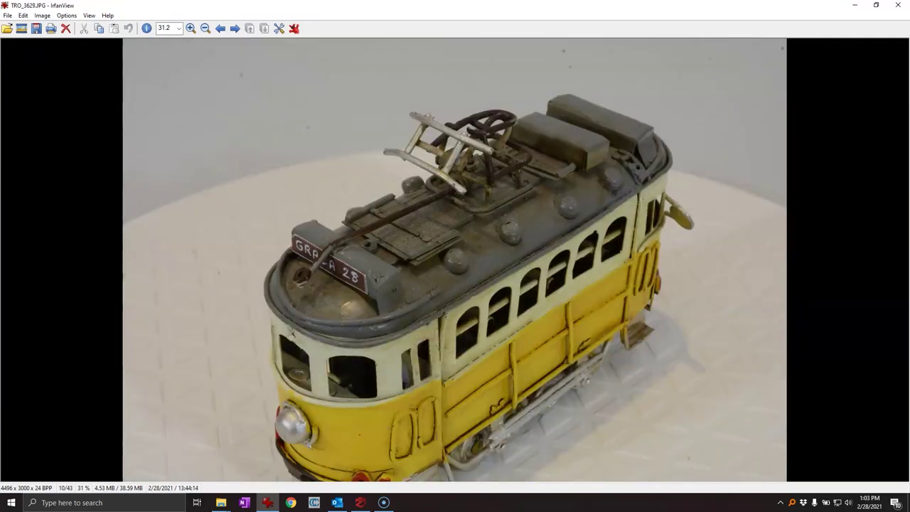
pyautogui.press('space')
pyautogui.press('space')
pyautogui.press('space')
pyautogui.press('space')
pyautogui.press('space')
pyautogui.press('space')
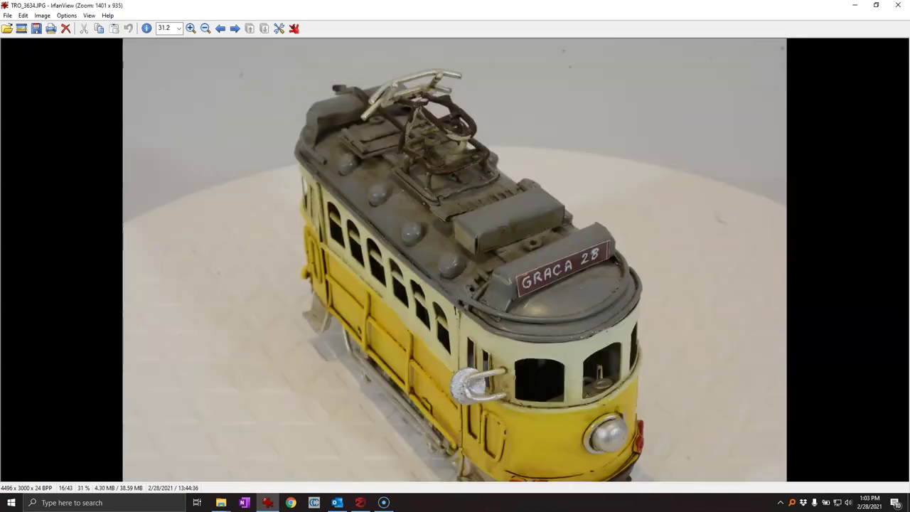
pyautogui.press('space')
pyautogui.press('space')
pyautogui.press('space')
pyautogui.press('space')
pyautogui.press('space')
pyautogui.press('space')
pyautogui.press('space')
pyautogui.press('space')
pyautogui.press('space')
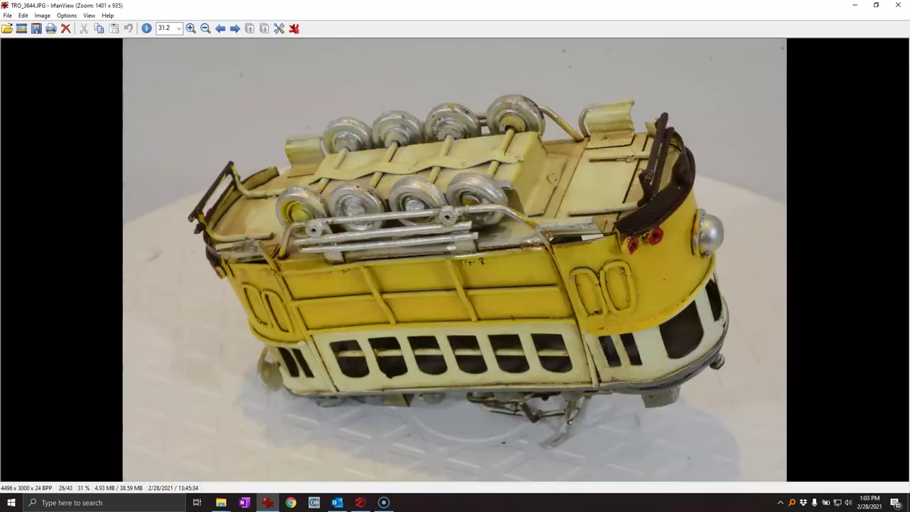
pyautogui.press('space')
pyautogui.press('space')
pyautogui.press('space')
pyautogui.press('space')
pyautogui.press('space')
pyautogui.press('space')
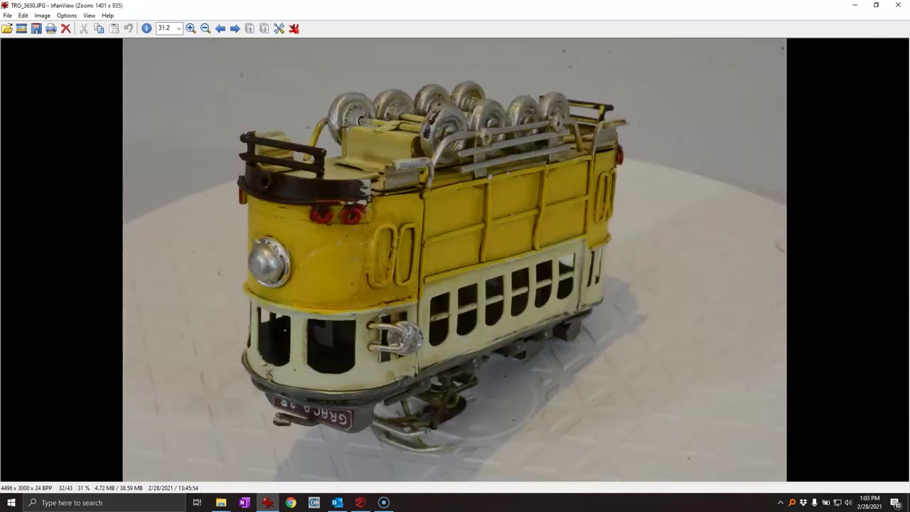
pyautogui.press('space')
pyautogui.press('space')
pyautogui.press('space')
pyautogui.press('space')
pyautogui.press('space')
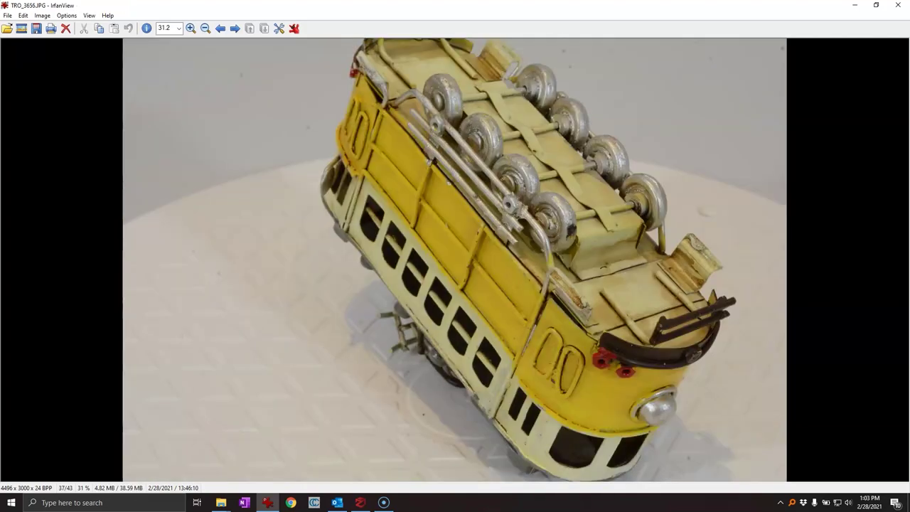
pyautogui.press('space')
pyautogui.press('space')
pyautogui.press('space')
pyautogui.press('space')
pyautogui.press('space')
pyautogui.press('space')
pyautogui.press('space')
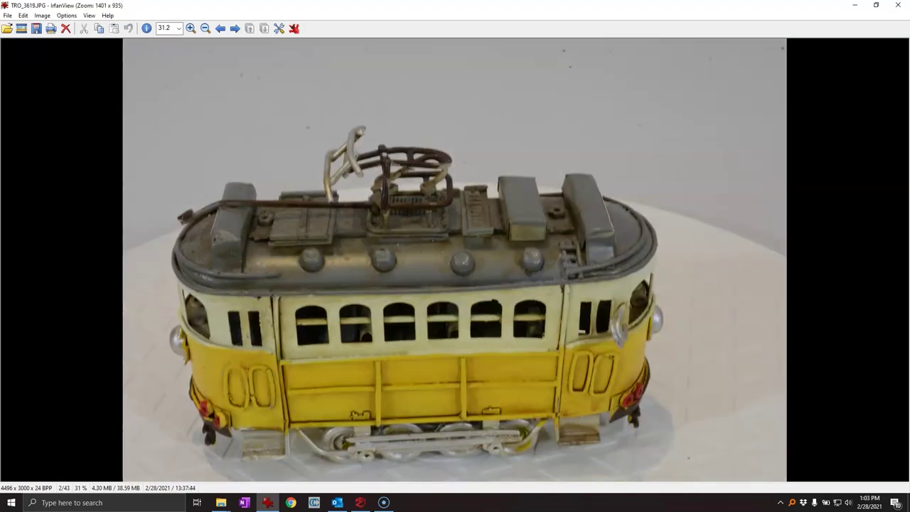
pyautogui.press('Escape')
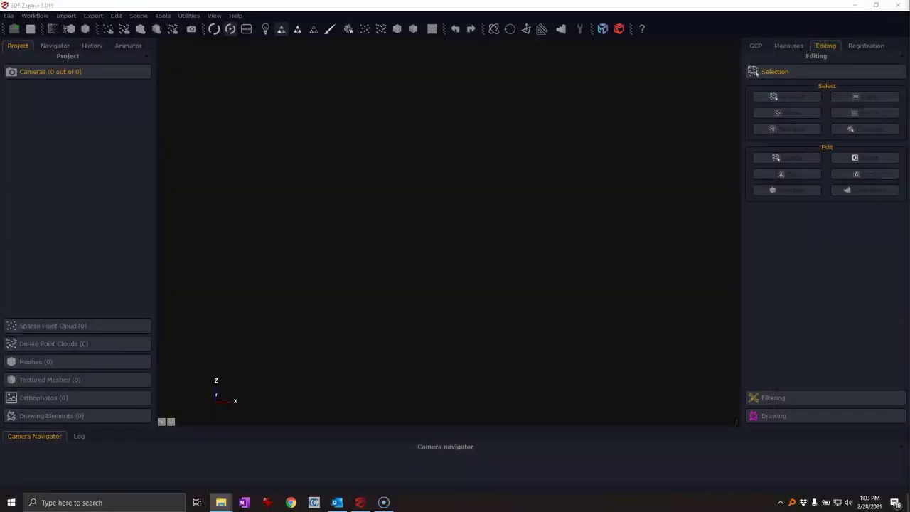
# Step: Start a new 3DF Zephyr project with the 43 photos from the Trolly Photos folder and accept their automatic camera calibration
pyautogui.moveTo(590, 186); pyautogui.dragTo(562, 192)
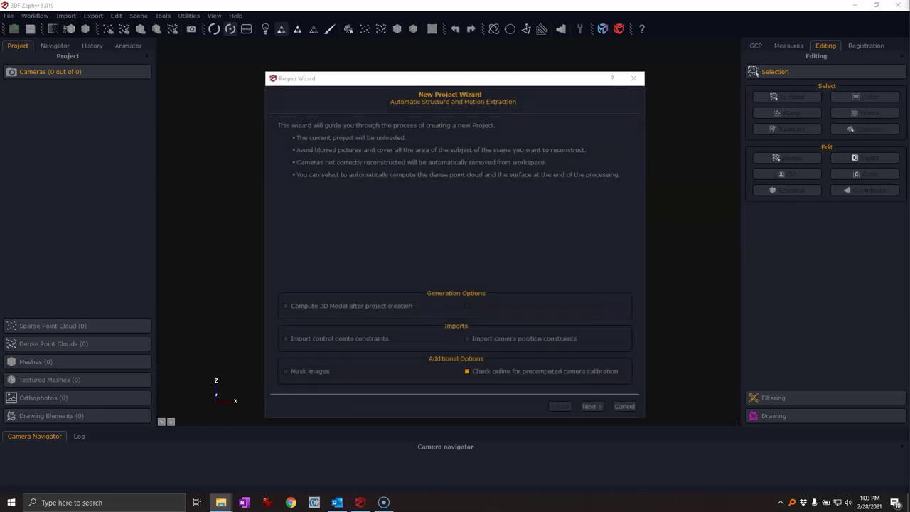
pyautogui.click(591, 406)
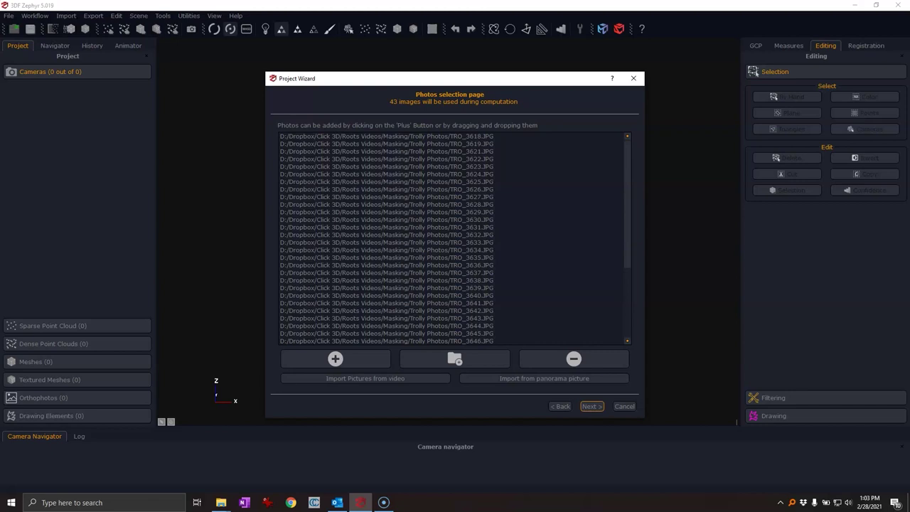
pyautogui.press('Return')
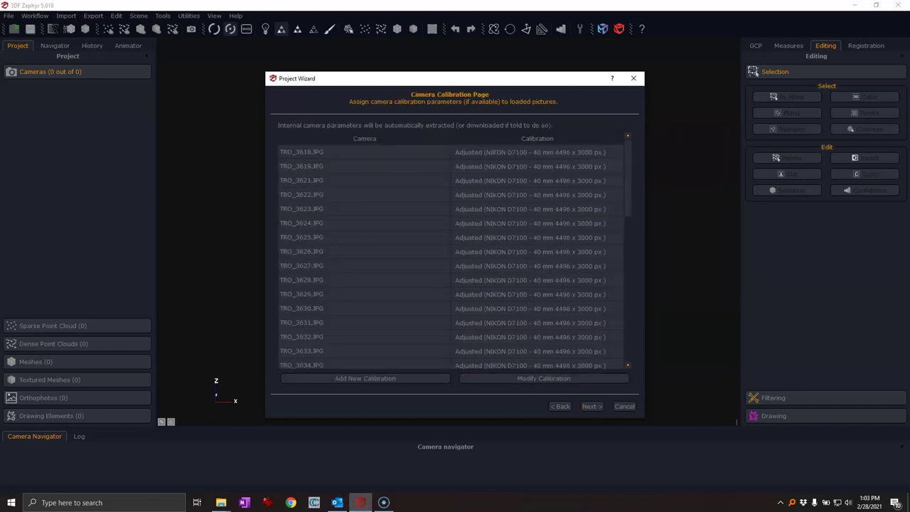
pyautogui.press('Return')
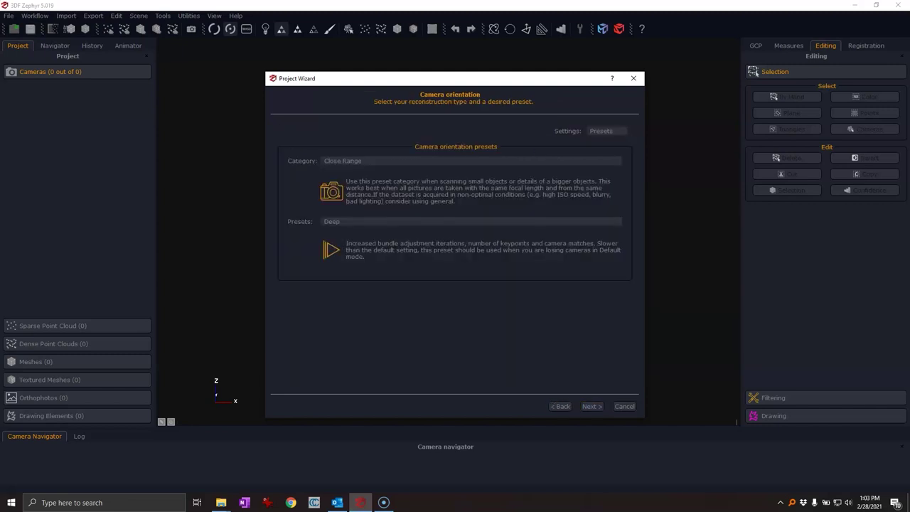
# Step: Choose the Close Range category and the Deep preset for camera orientation, and continue to the reconstruction summary
pyautogui.hotkey('alt', 'Down')
pyautogui.press('Up')
pyautogui.press('Down')
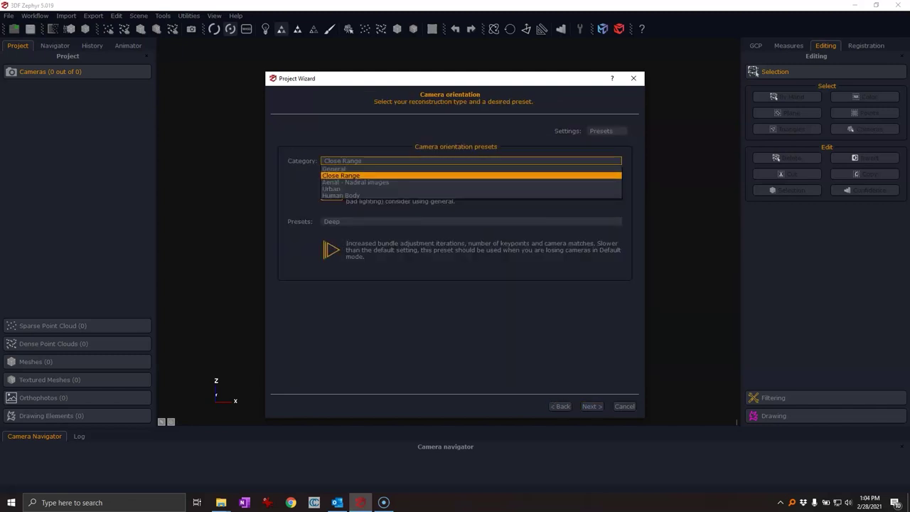
pyautogui.press('Return')
pyautogui.press('Tab')
pyautogui.hotkey('alt', 'Down')
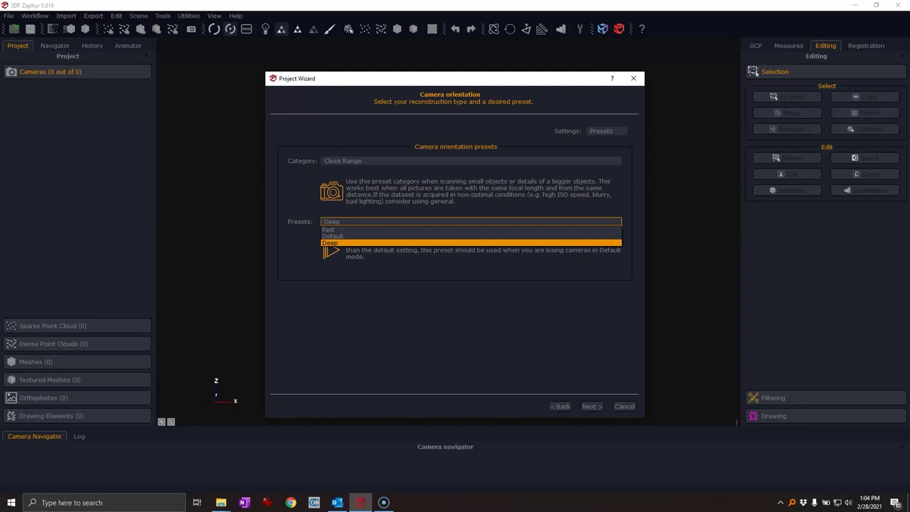
pyautogui.press('Up')
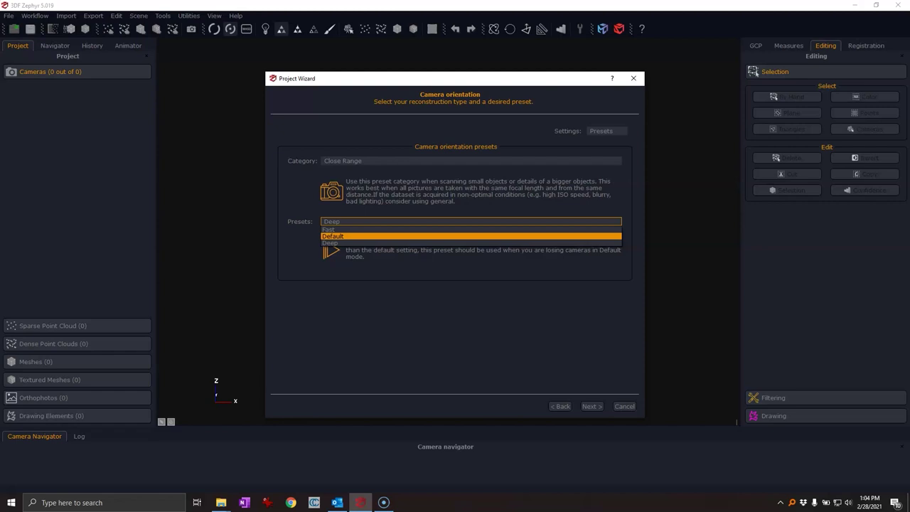
pyautogui.press('Down')
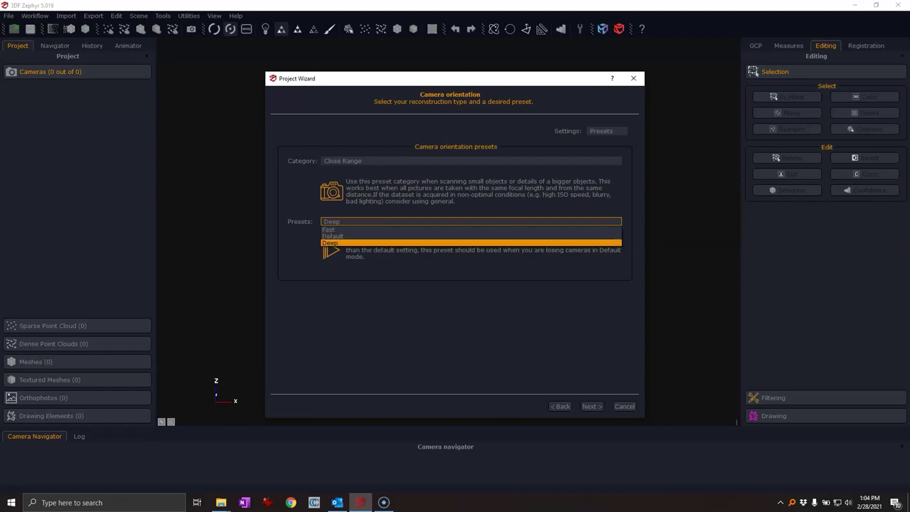
pyautogui.press('Return')
pyautogui.press('Tab')
pyautogui.press('Return')
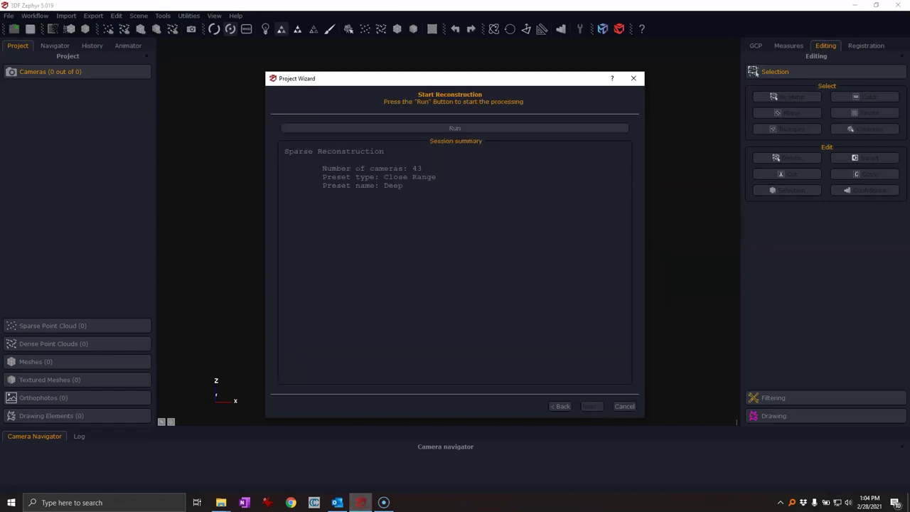
# Step: Run the sparse reconstruction, review which cameras were reconstructed, and finish the project wizard
pyautogui.press('Return')
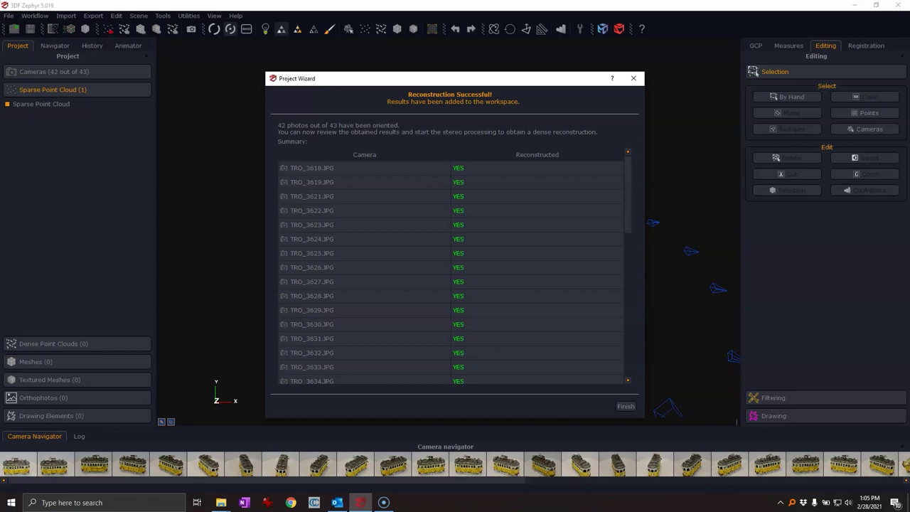
pyautogui.scroll(-5, 451, 274)
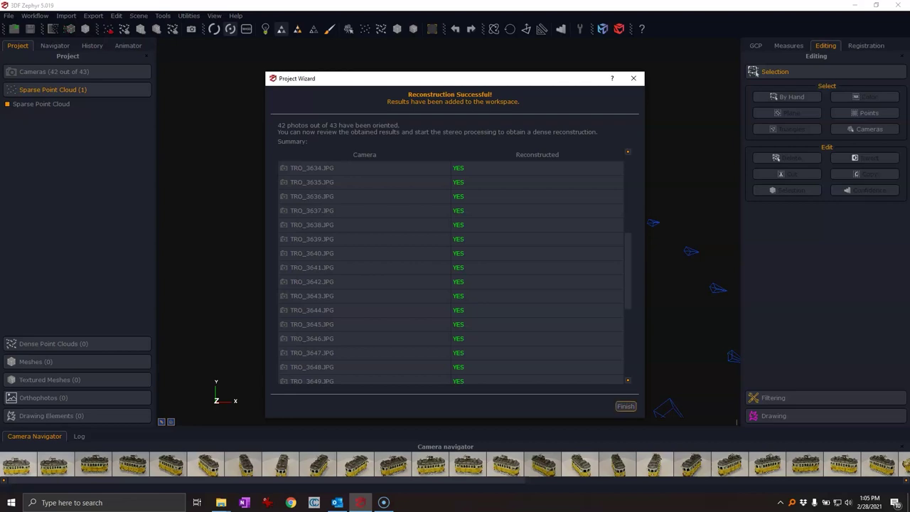
pyautogui.click(626, 406)
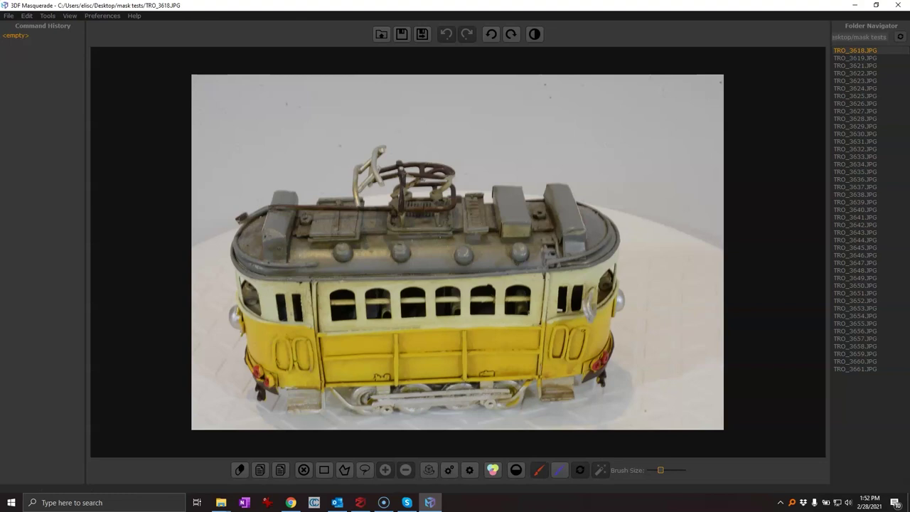
# Step: In 3DF Masquerade, mark the tram in TRO_3618.JPG as foreground and its surroundings as background, and check the black-and-white mask
pyautogui.moveTo(288, 229)
pyautogui.mouseDown()
pyautogui.moveTo(409, 225)
pyautogui.moveTo(563, 258)
pyautogui.moveTo(575, 318)
pyautogui.moveTo(546, 367)
pyautogui.moveTo(463, 369)
pyautogui.moveTo(287, 335)
pyautogui.moveTo(282, 278)
pyautogui.moveTo(302, 238)
pyautogui.mouseUp()
pyautogui.moveTo(376, 397); pyautogui.dragTo(501, 392)
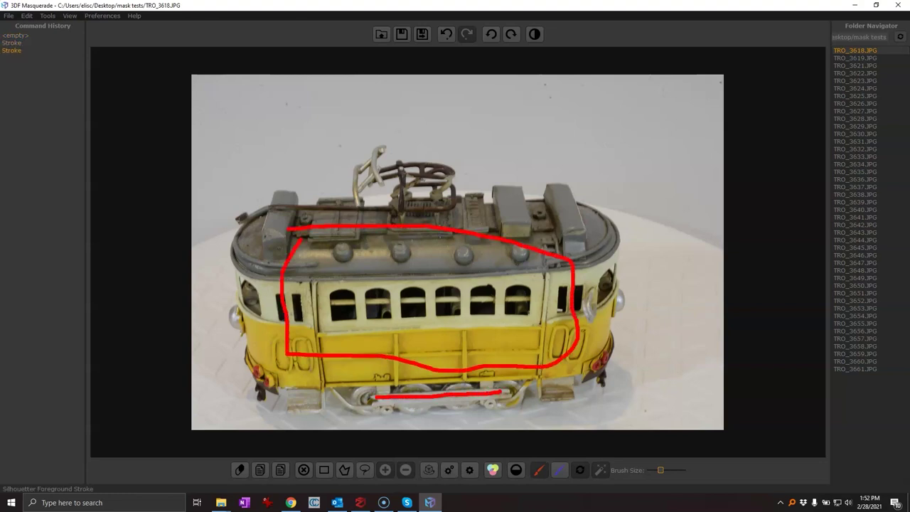
pyautogui.click(560, 470)
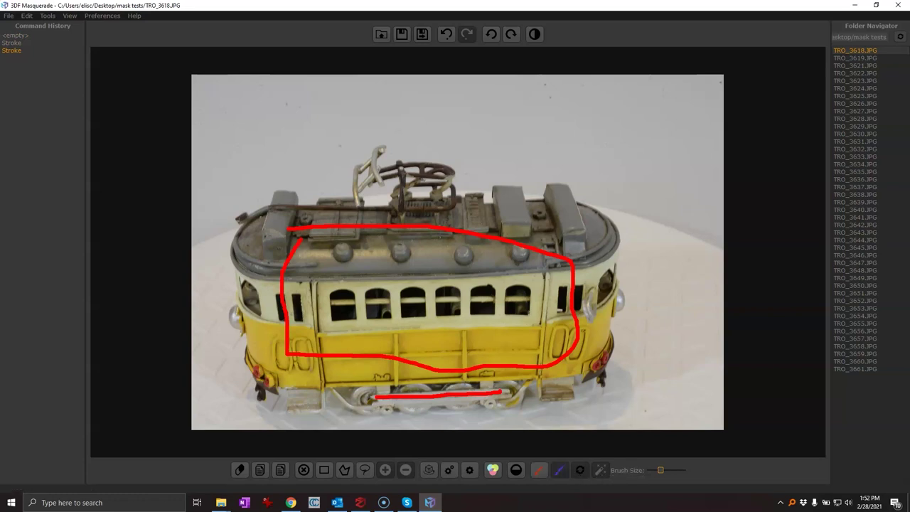
pyautogui.moveTo(271, 115)
pyautogui.mouseDown()
pyautogui.moveTo(545, 119)
pyautogui.moveTo(671, 236)
pyautogui.moveTo(682, 344)
pyautogui.moveTo(658, 400)
pyautogui.moveTo(628, 417)
pyautogui.moveTo(368, 424)
pyautogui.moveTo(276, 422)
pyautogui.moveTo(223, 403)
pyautogui.moveTo(205, 217)
pyautogui.moveTo(267, 111)
pyautogui.mouseUp()
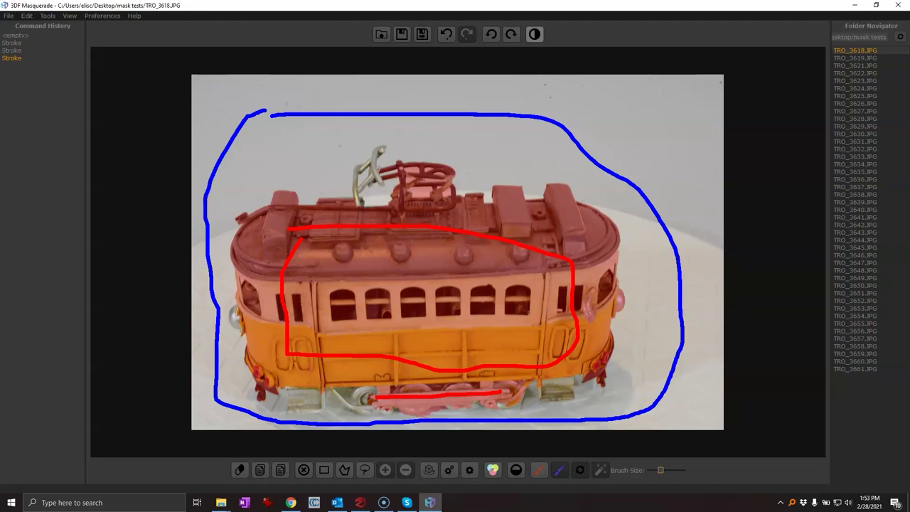
pyautogui.click(534, 34)
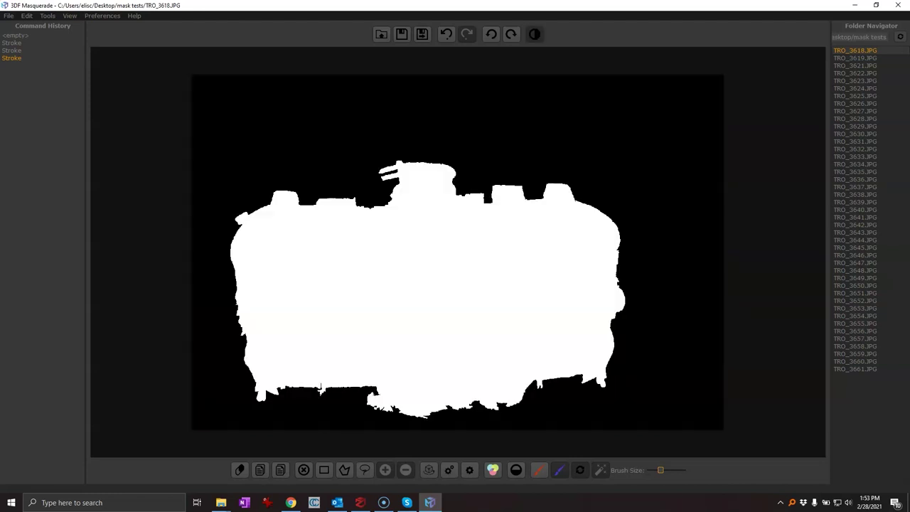
pyautogui.click(534, 34)
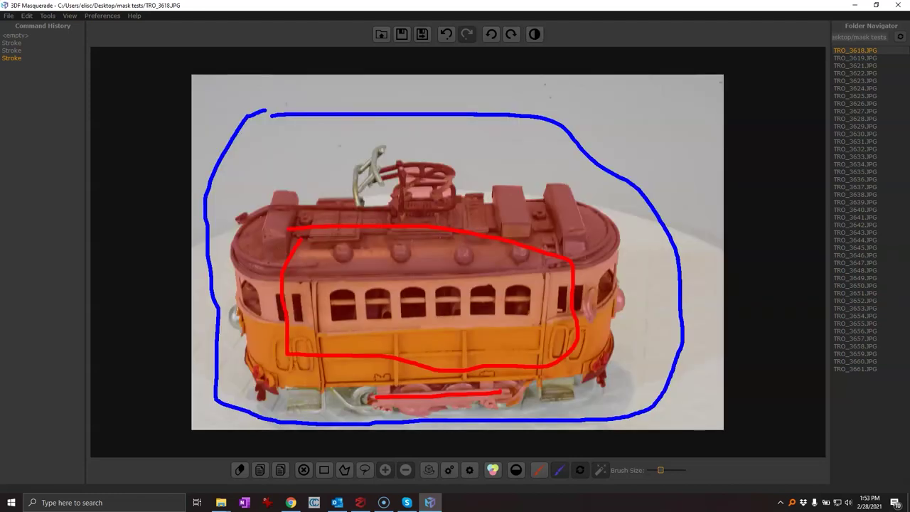
# Step: Add foreground strokes to include the front wheel, both boarding steps and the left headlight in the tram's mask
pyautogui.moveTo(370, 393); pyautogui.dragTo(367, 396)
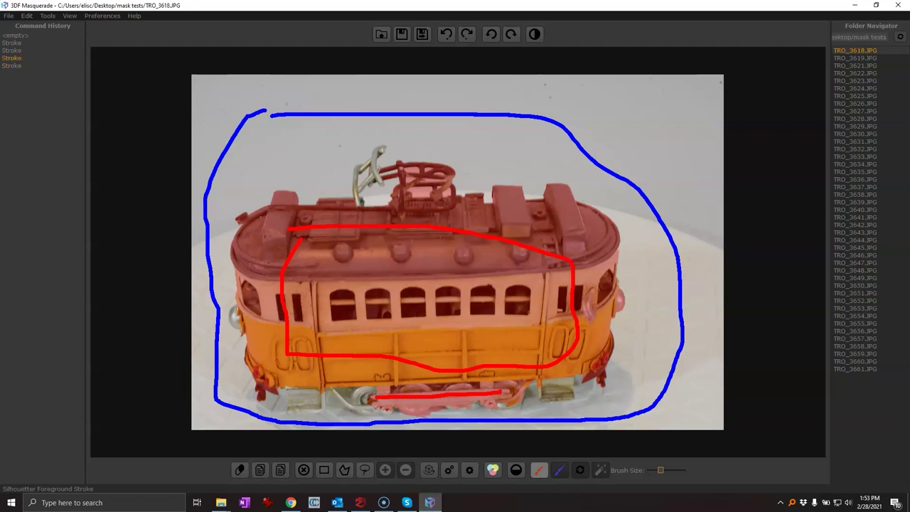
pyautogui.hotkey('ctrl', 'y')
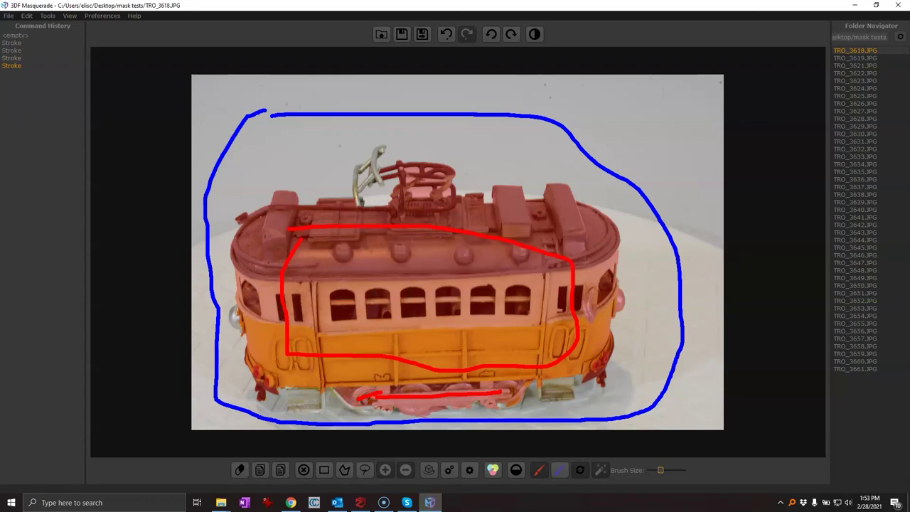
pyautogui.moveTo(311, 384)
pyautogui.mouseDown()
pyautogui.moveTo(305, 408)
pyautogui.moveTo(299, 388)
pyautogui.mouseUp()
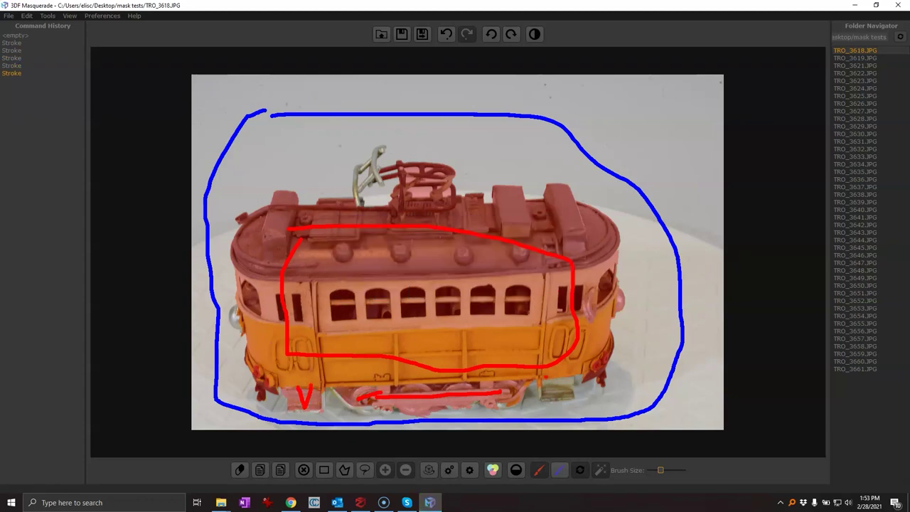
pyautogui.moveTo(546, 377); pyautogui.dragTo(565, 374)
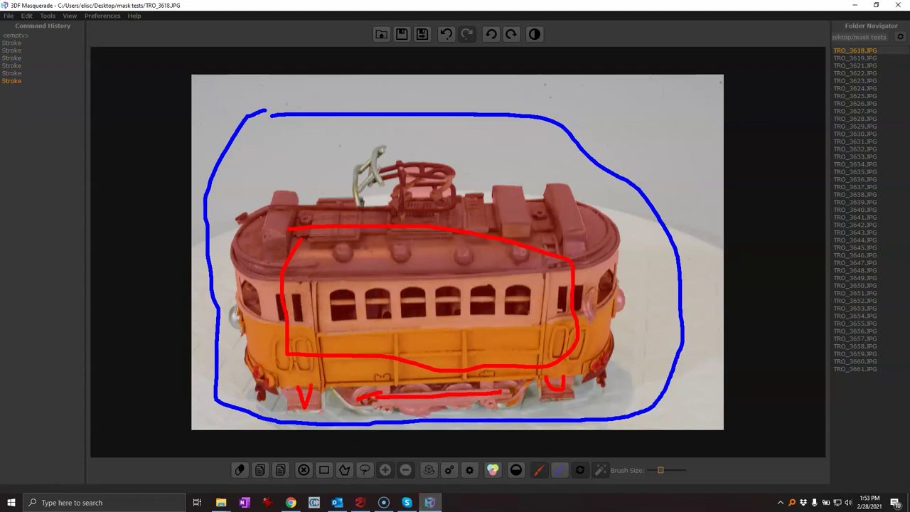
pyautogui.moveTo(235, 312); pyautogui.dragTo(237, 324)
# Step: Refine the mask around the roof pantograph with a foreground stroke on its frame and background strokes in its gaps
pyautogui.scroll(3, 456, 163)
pyautogui.moveTo(326, 126); pyautogui.dragTo(320, 157)
pyautogui.scroll(-3, 320, 158)
pyautogui.scroll(-1, 321, 178)
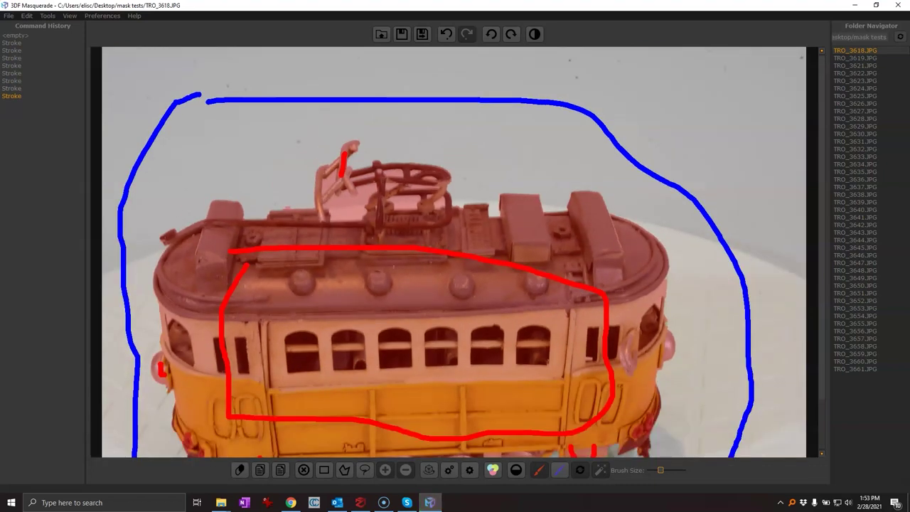
pyautogui.moveTo(339, 207); pyautogui.dragTo(352, 201)
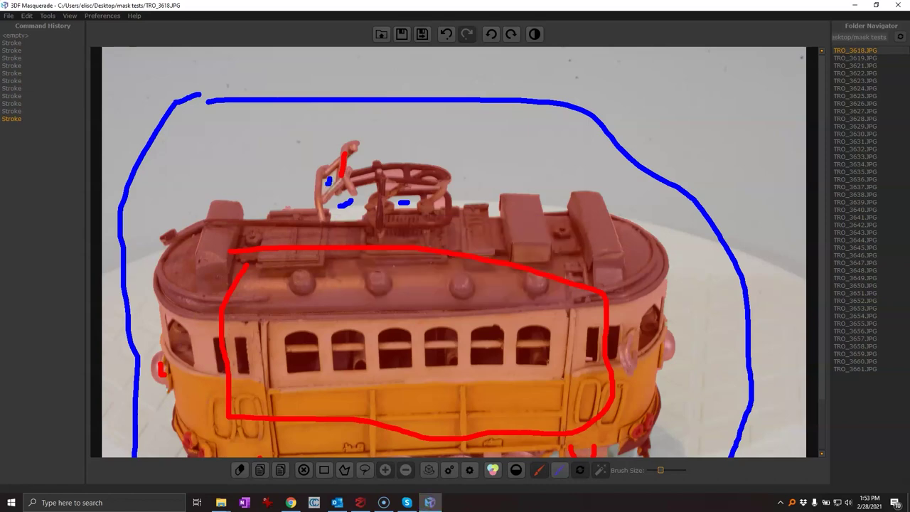
pyautogui.scroll(-3, 458, 251)
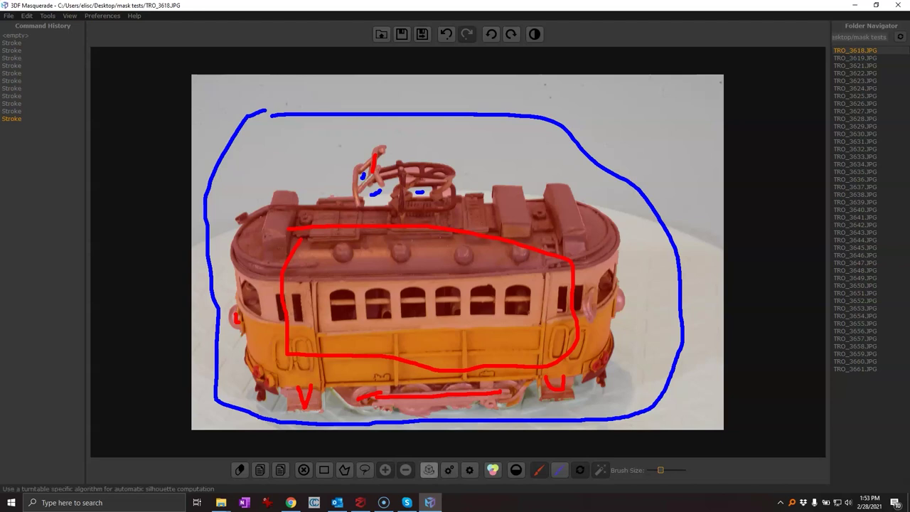
# Step: Enable the turntable-specific silhouette algorithm and start automatic masking for the remaining images
pyautogui.click(428, 470)
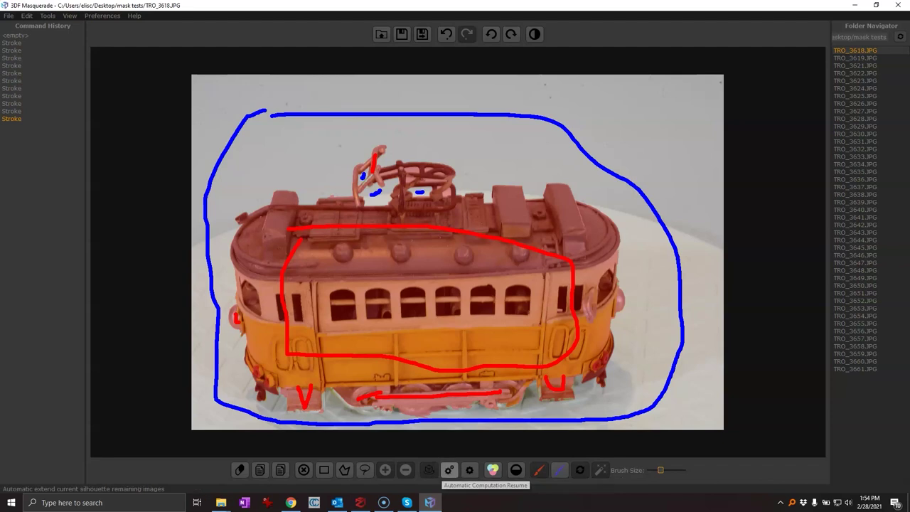
pyautogui.click(450, 470)
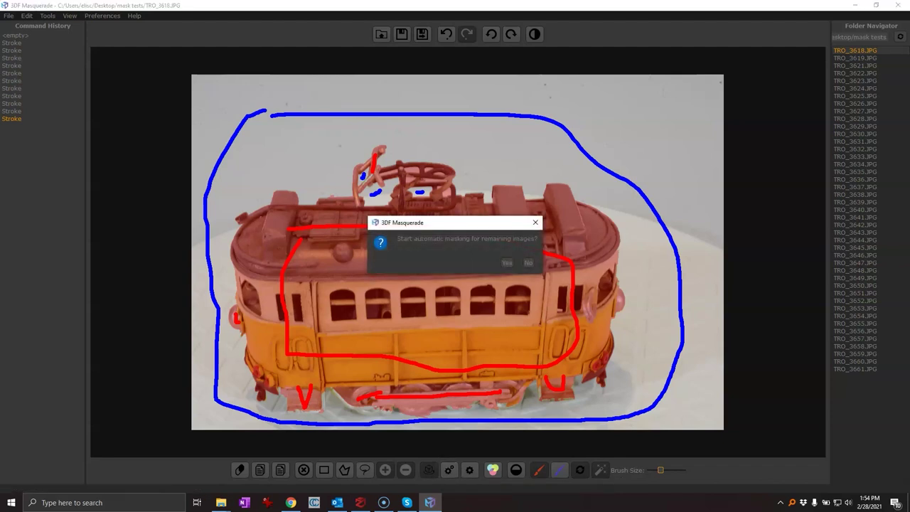
pyautogui.click(507, 262)
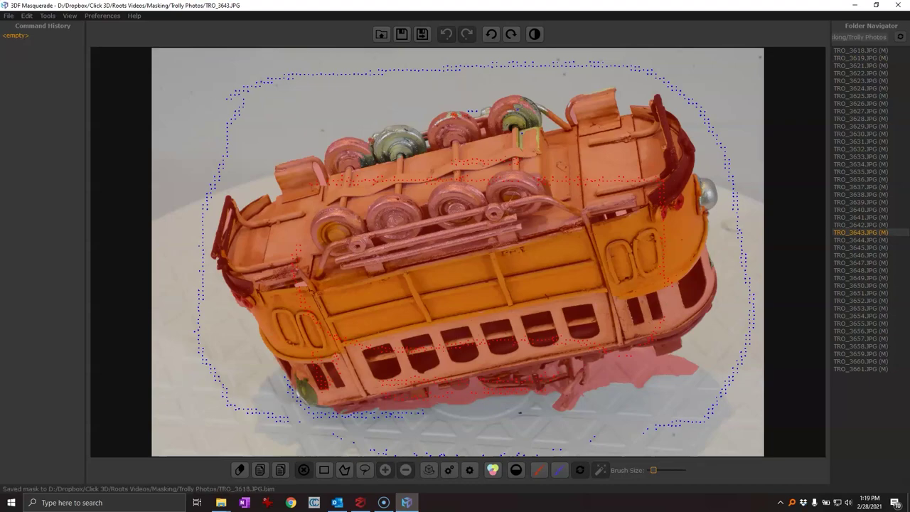
# Step: Close 3DF Masquerade, refresh the masks in the 3DF Zephyr project wizard, and check the mask status of every photo
pyautogui.click(894, 5)
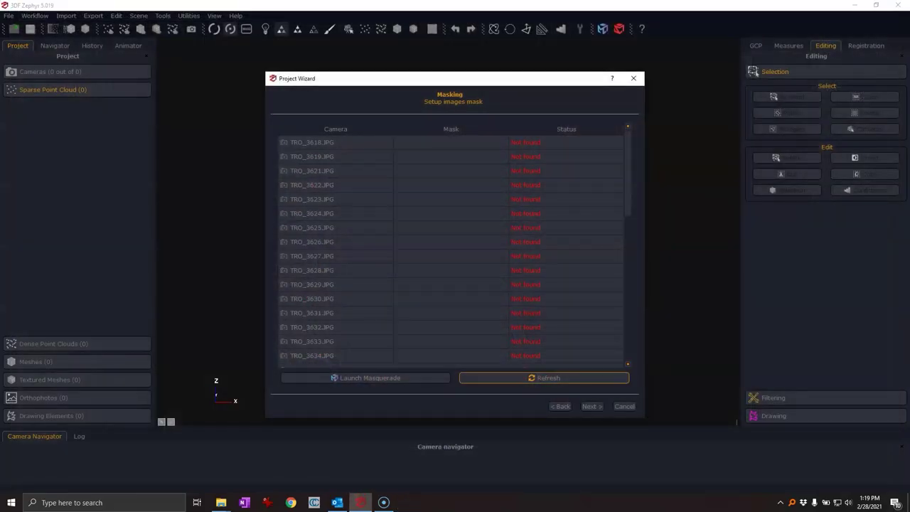
pyautogui.click(544, 378)
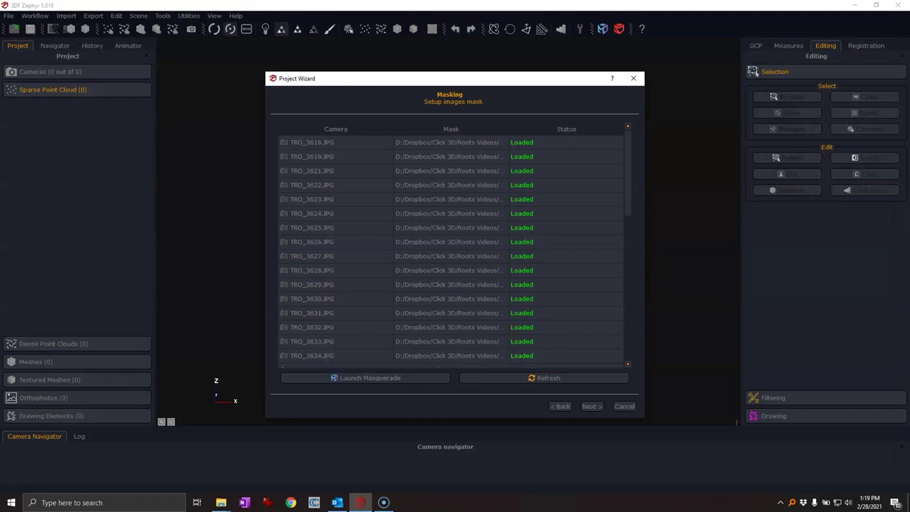
pyautogui.scroll(-9, 455, 252)
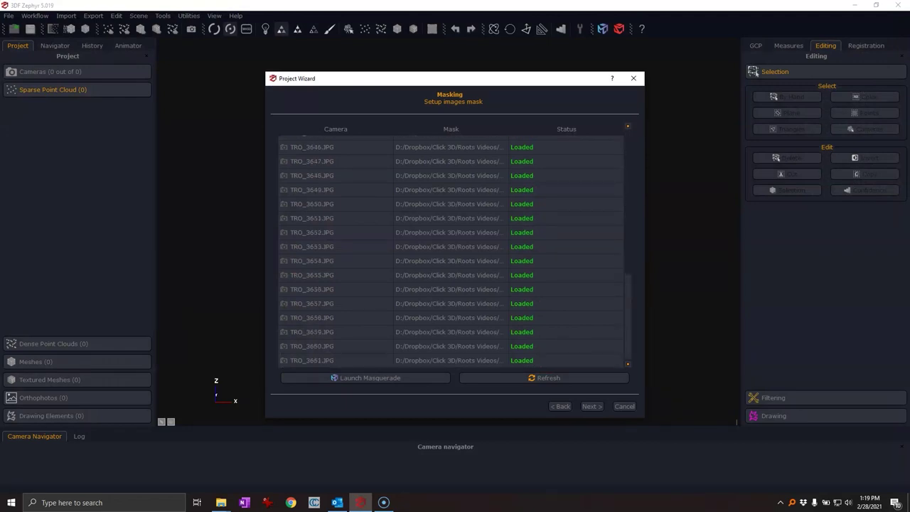
pyautogui.scroll(9, 455, 251)
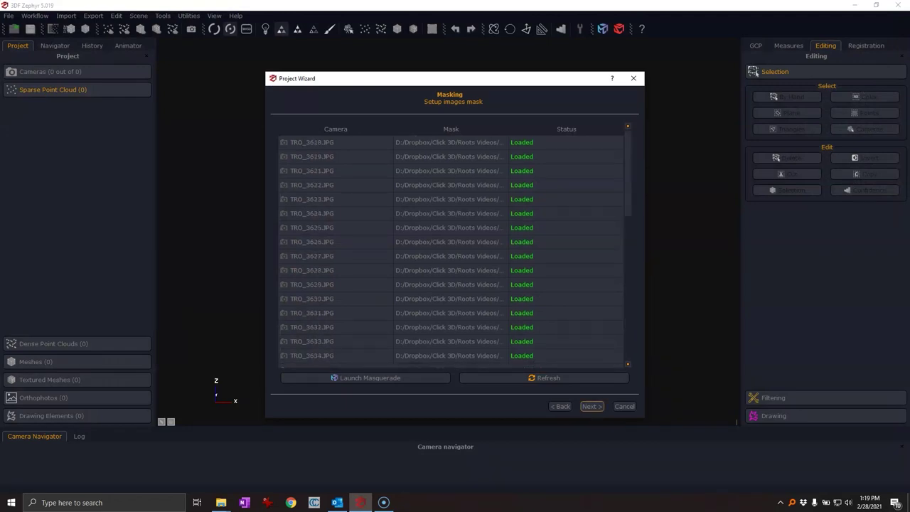
# Step: Keep the adjusted camera calibration and the Close Range, Deep preset, and run the sparse reconstruction on the masked photos
pyautogui.click(591, 406)
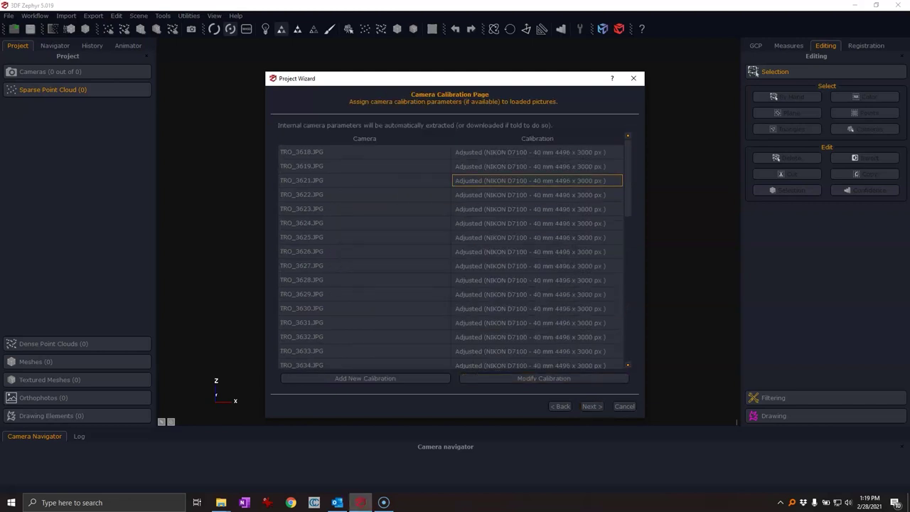
pyautogui.click(592, 407)
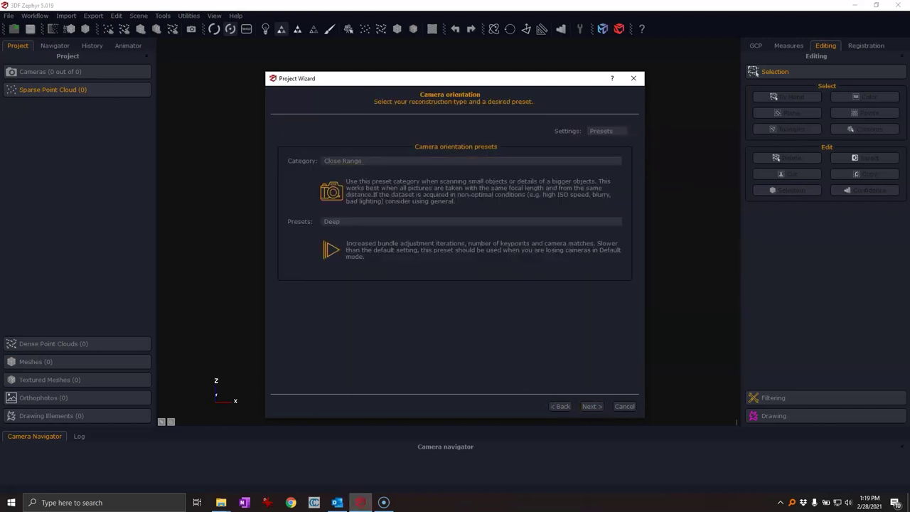
pyautogui.click(592, 406)
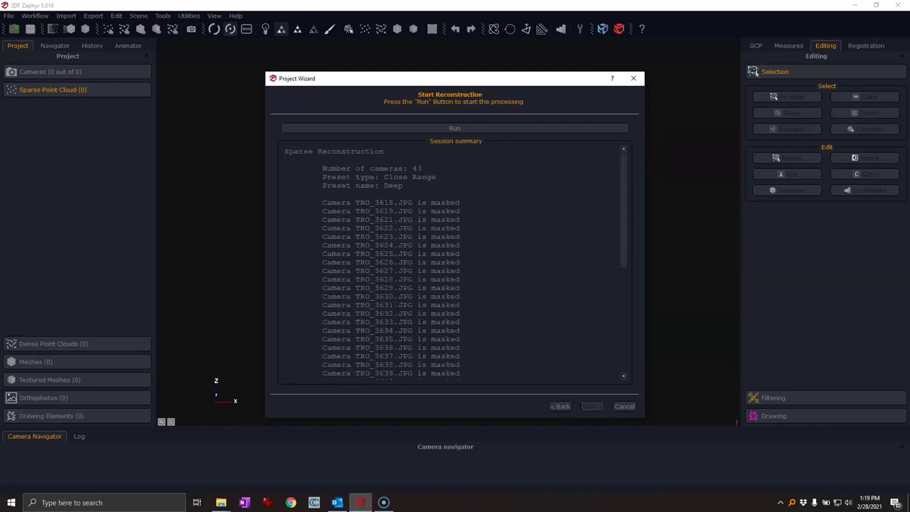
pyautogui.click(455, 128)
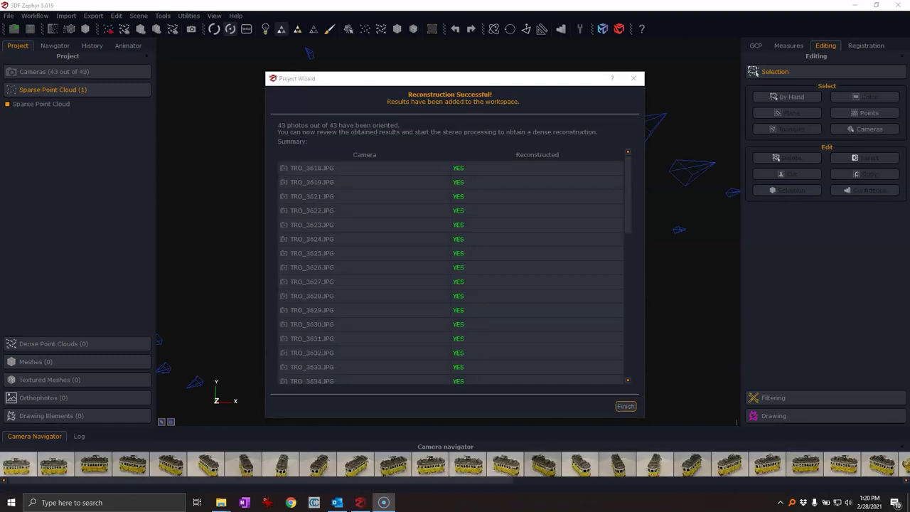
# Step: Review which of the masked cameras were reconstructed and finish the project wizard
pyautogui.scroll(-7, 452, 274)
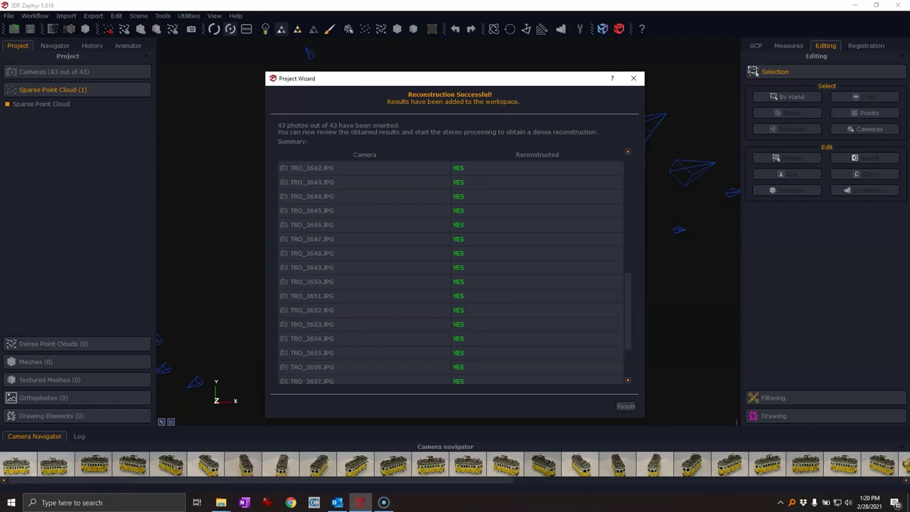
pyautogui.scroll(7, 452, 273)
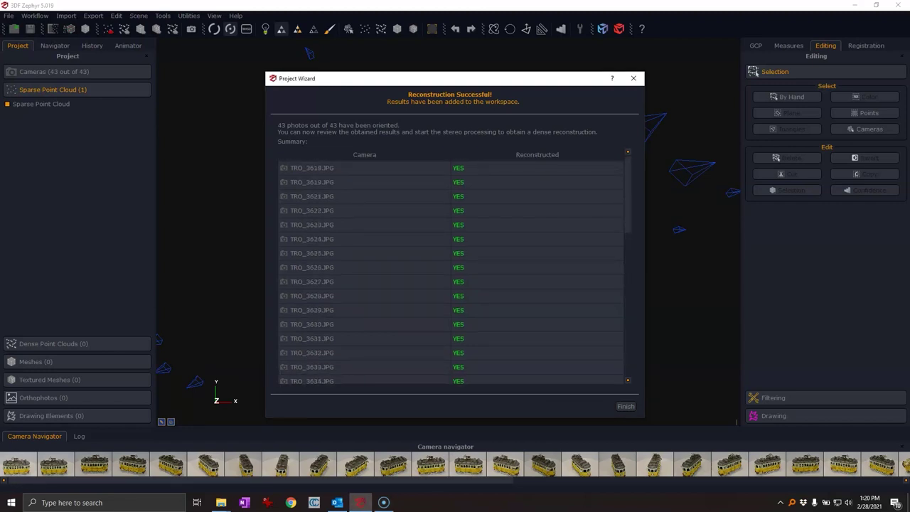
pyautogui.scroll(-9, 451, 274)
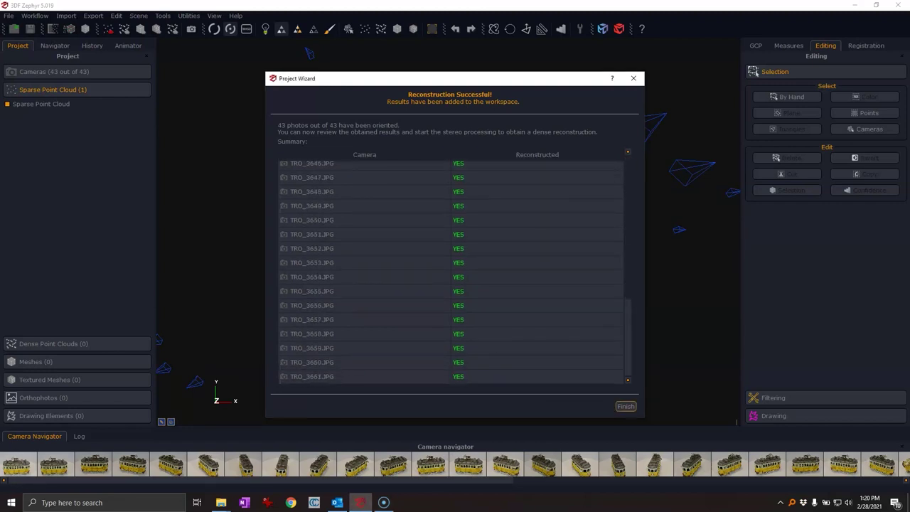
pyautogui.click(625, 406)
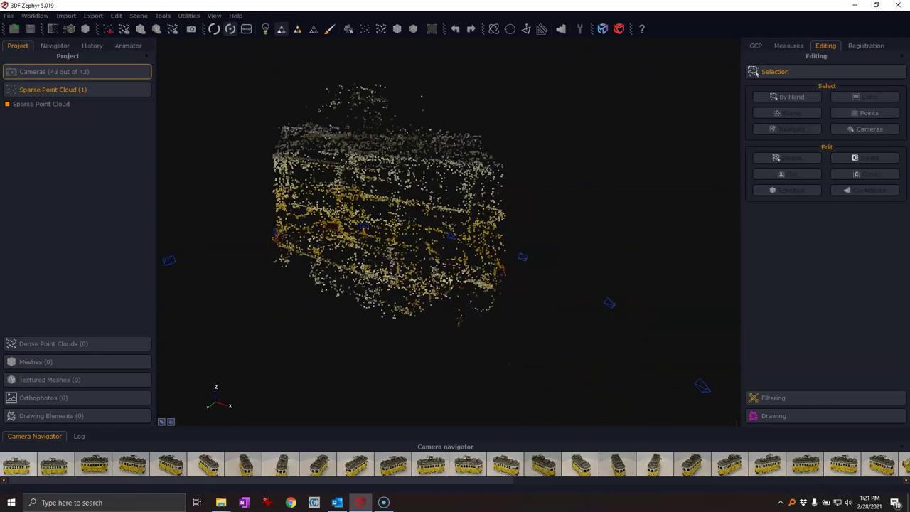
# Step: Generate a dense point cloud from all 43 cameras with the Close Range category and Default preset
pyautogui.hotkey('alt', 'w')
pyautogui.press('Down')
pyautogui.press('Down')
pyautogui.press('Right')
pyautogui.press('Down')
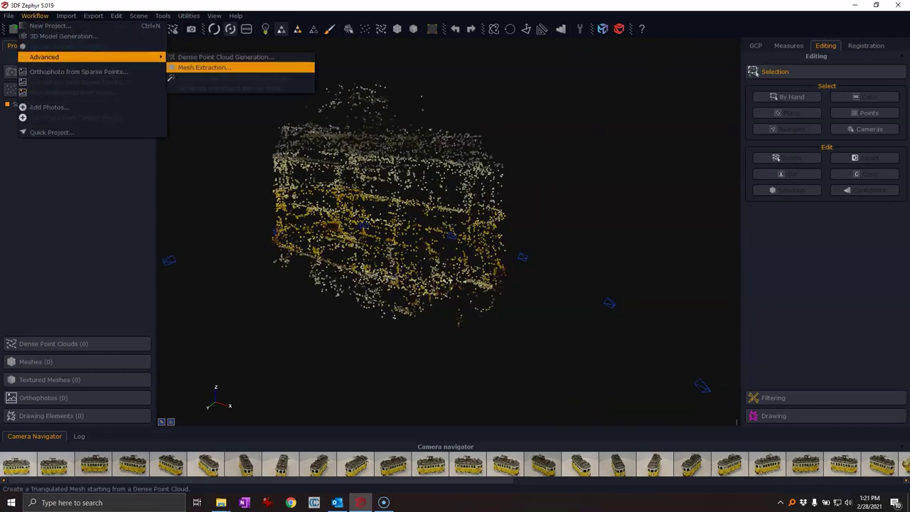
pyautogui.press('Up')
pyautogui.press('Return')
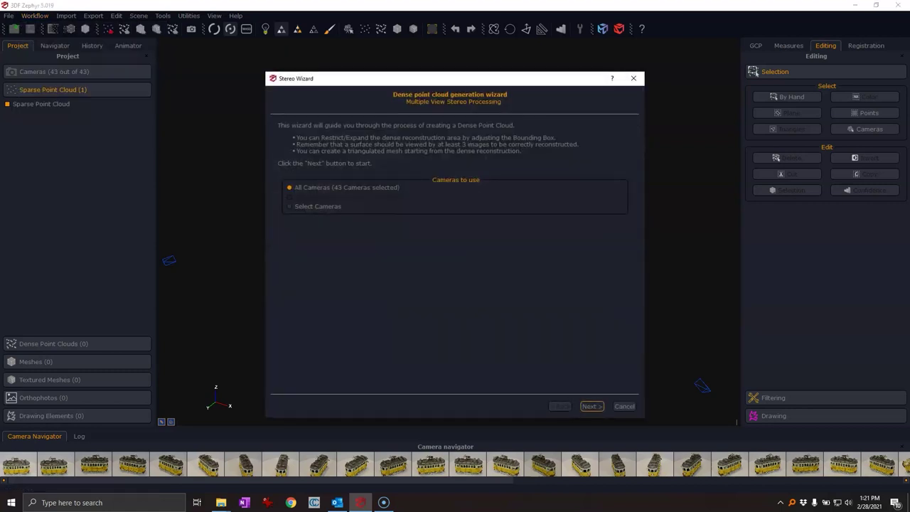
pyautogui.press('Return')
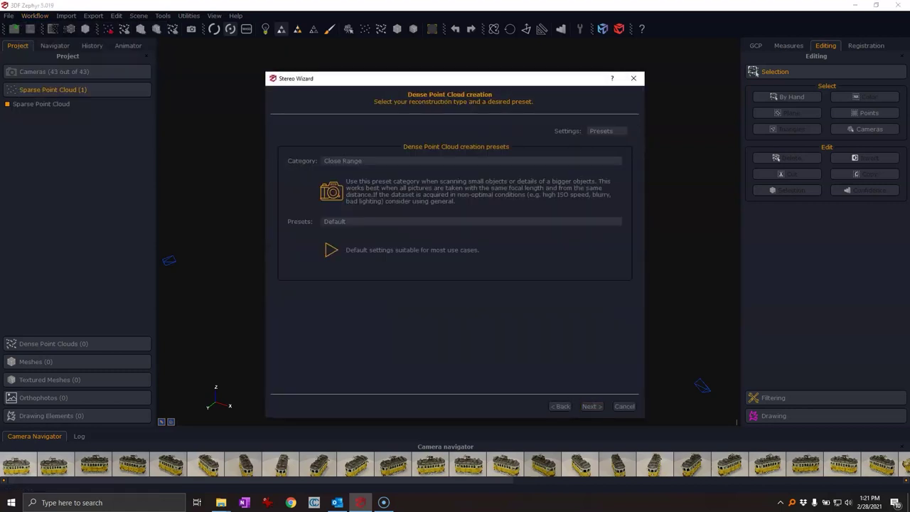
pyautogui.press('Return')
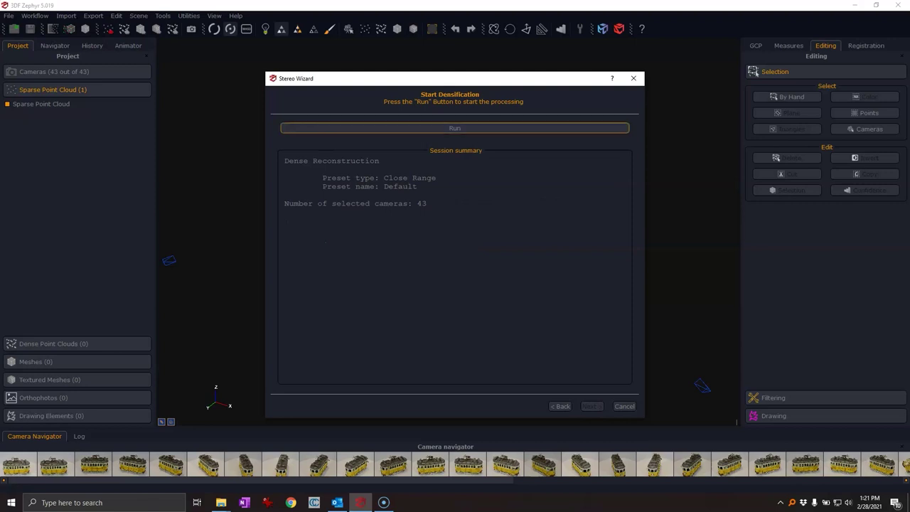
pyautogui.press('Return')
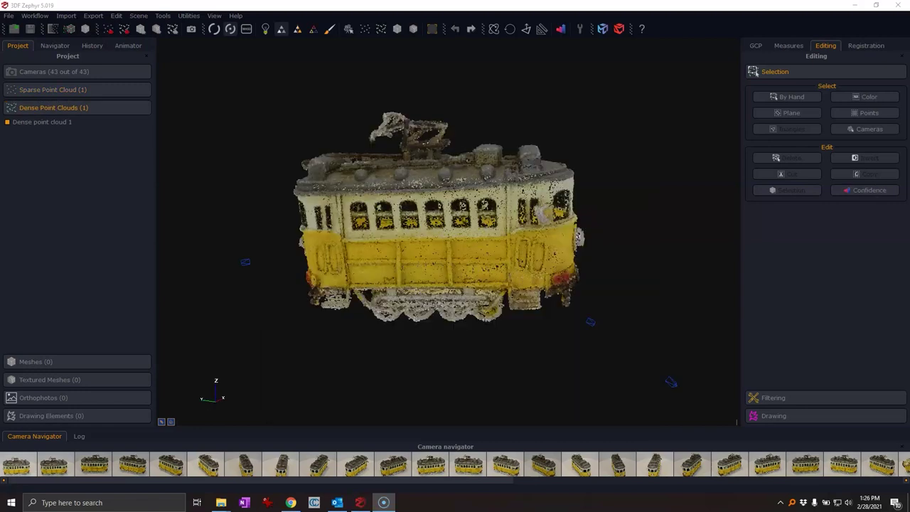
# Step: Inspect the tram's dense point cloud and extract a mesh from it using all cameras, the Close Range category and Default preset
pyautogui.moveTo(409, 267); pyautogui.dragTo(465, 168)
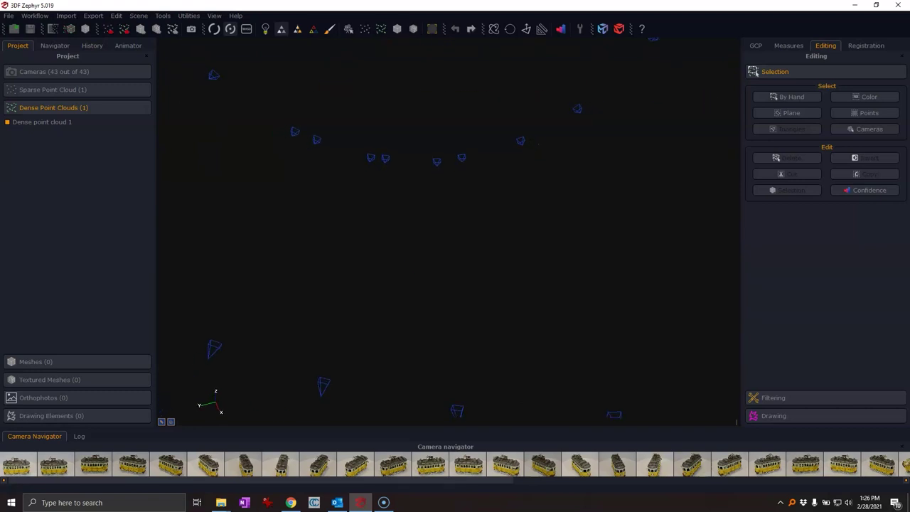
pyautogui.moveTo(465, 168); pyautogui.dragTo(408, 284)
pyautogui.scroll(3, 468, 219)
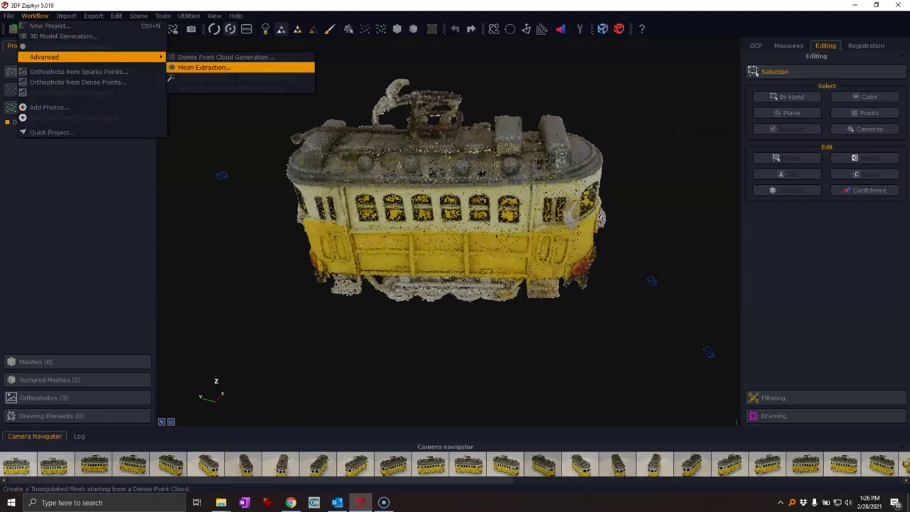
pyautogui.click(204, 67)
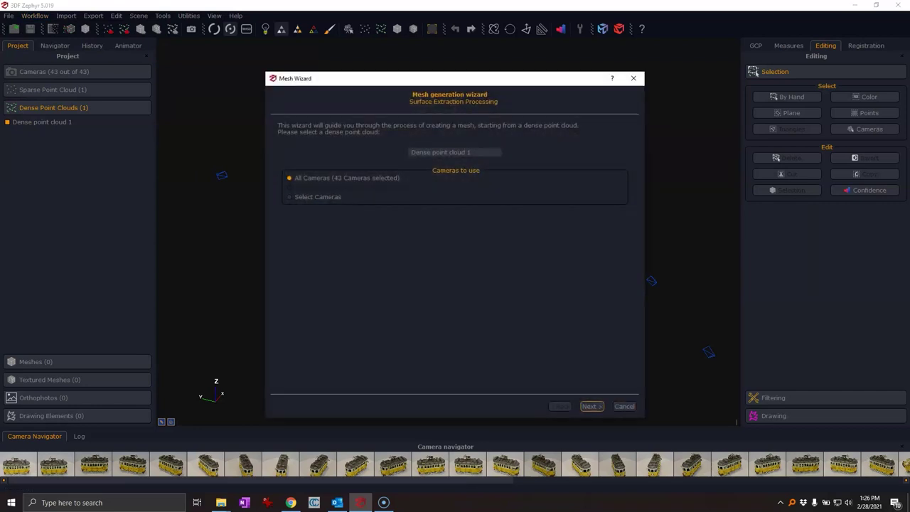
pyautogui.press('Return')
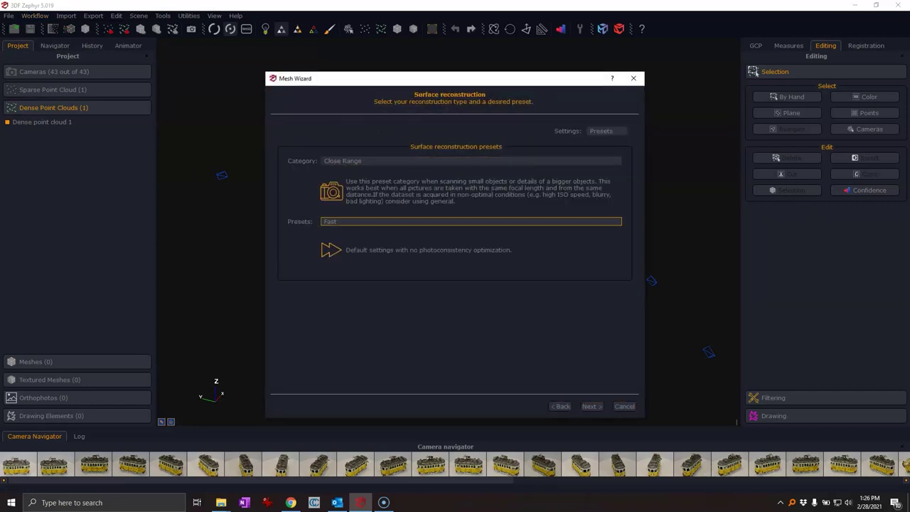
pyautogui.hotkey('alt', 'Down')
pyautogui.press('Down')
pyautogui.press('Return')
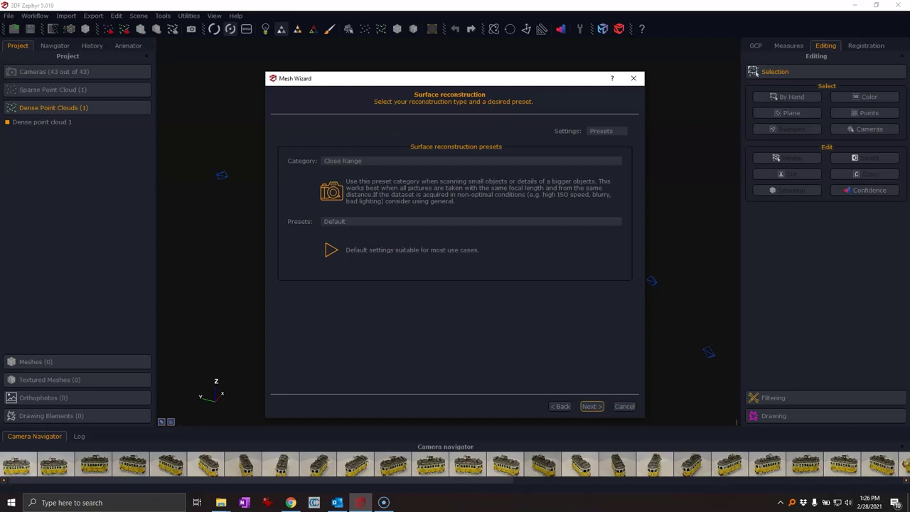
pyautogui.press('Return')
pyautogui.press('Return')
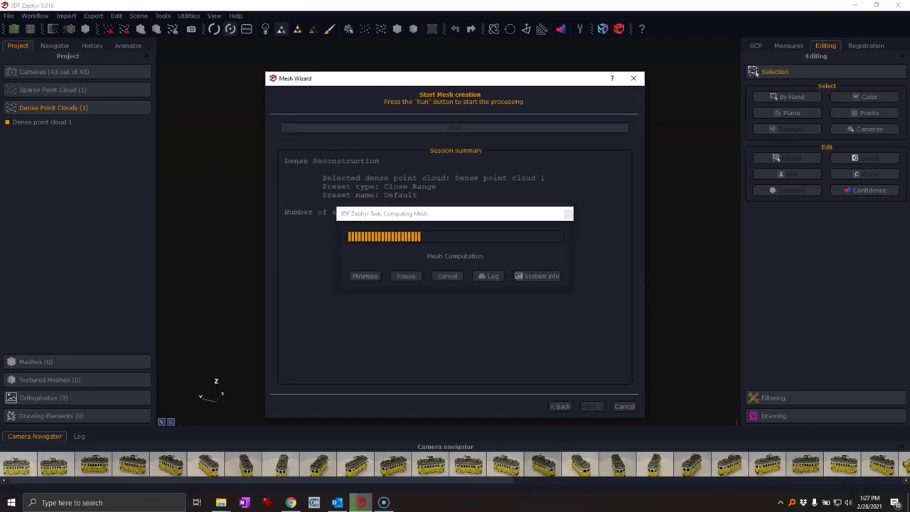
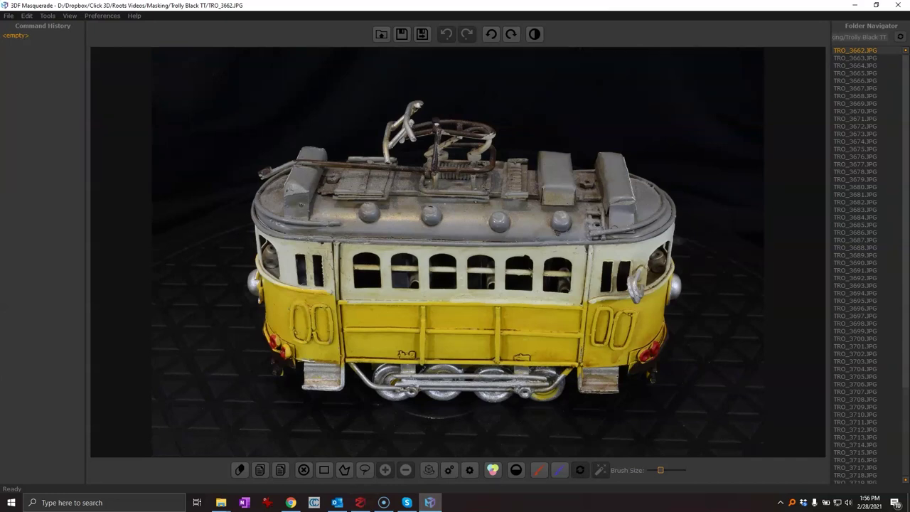
# Step: In 3DF Masquerade, enable the turntable algorithm for TRO_3662.JPG and paint foreground strokes over the tram body, boarding steps and left headlight
pyautogui.click(429, 470)
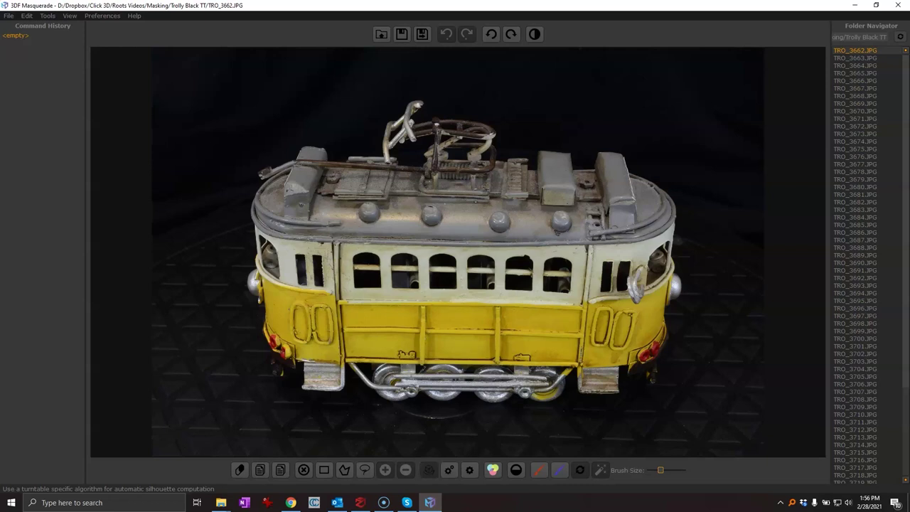
pyautogui.click(539, 470)
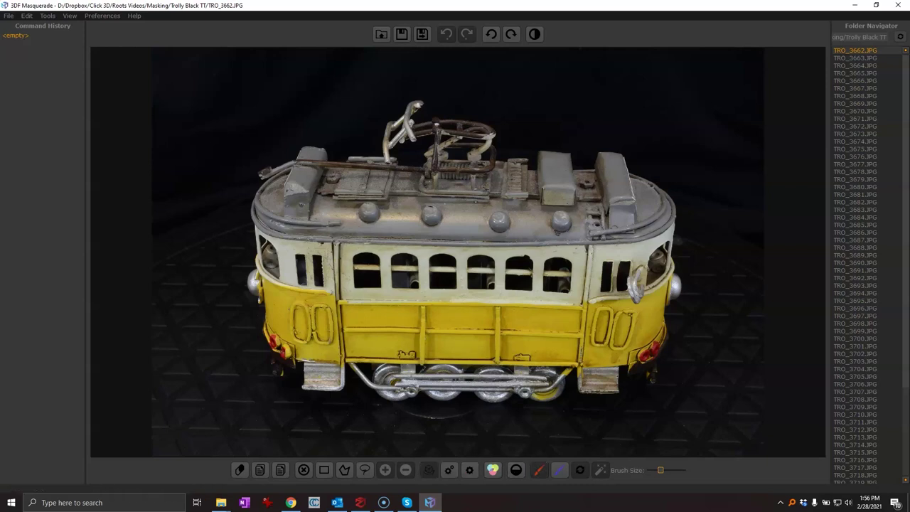
pyautogui.moveTo(327, 186)
pyautogui.mouseDown()
pyautogui.moveTo(392, 184)
pyautogui.moveTo(662, 299)
pyautogui.moveTo(608, 368)
pyautogui.mouseUp()
pyautogui.moveTo(306, 187)
pyautogui.mouseDown()
pyautogui.moveTo(571, 189)
pyautogui.moveTo(647, 240)
pyautogui.moveTo(648, 279)
pyautogui.moveTo(598, 376)
pyautogui.moveTo(567, 336)
pyautogui.moveTo(543, 369)
pyautogui.moveTo(498, 382)
pyautogui.moveTo(398, 379)
pyautogui.moveTo(396, 357)
pyautogui.moveTo(369, 328)
pyautogui.moveTo(310, 328)
pyautogui.moveTo(288, 213)
pyautogui.moveTo(312, 175)
pyautogui.mouseUp()
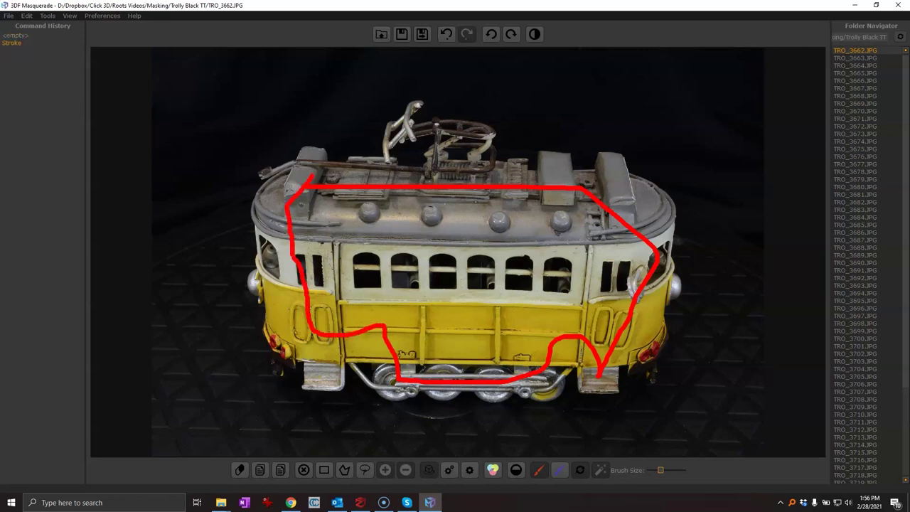
pyautogui.moveTo(333, 350)
pyautogui.mouseDown()
pyautogui.moveTo(322, 374)
pyautogui.moveTo(315, 361)
pyautogui.mouseUp()
pyautogui.moveTo(251, 281); pyautogui.dragTo(281, 281)
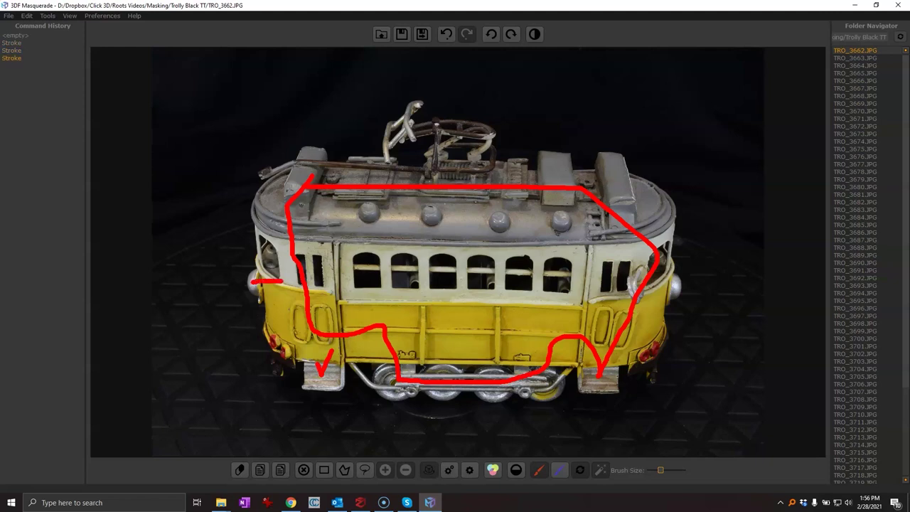
# Step: Draw a background stroke around the tram in TRO_3662.JPG and check the black-and-white mask against the photo, especially at the roof pantograph
pyautogui.moveTo(484, 78)
pyautogui.mouseDown()
pyautogui.moveTo(613, 107)
pyautogui.moveTo(692, 183)
pyautogui.moveTo(729, 271)
pyautogui.moveTo(739, 365)
pyautogui.moveTo(700, 426)
pyautogui.moveTo(590, 436)
pyautogui.moveTo(336, 429)
pyautogui.moveTo(220, 361)
pyautogui.moveTo(186, 210)
pyautogui.moveTo(221, 113)
pyautogui.moveTo(337, 75)
pyautogui.moveTo(447, 71)
pyautogui.mouseUp()
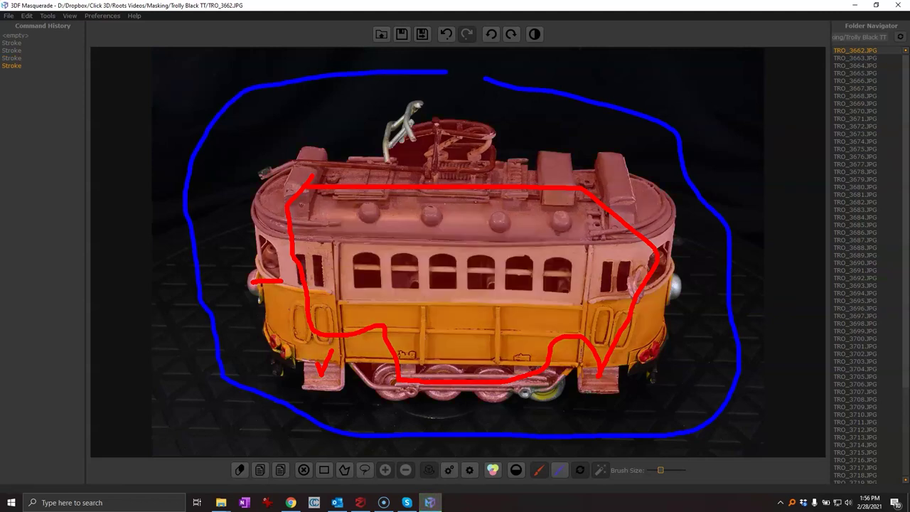
pyautogui.click(535, 34)
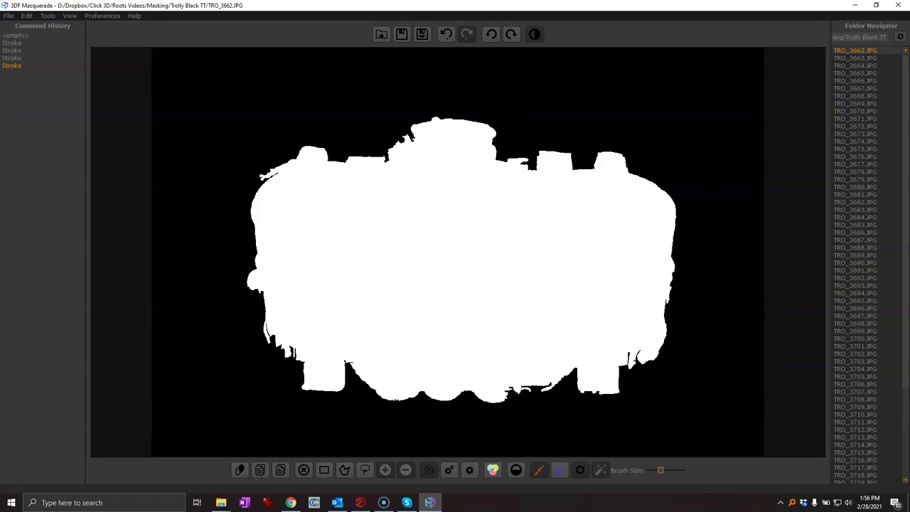
pyautogui.click(535, 34)
pyautogui.click(535, 34)
pyautogui.click(534, 34)
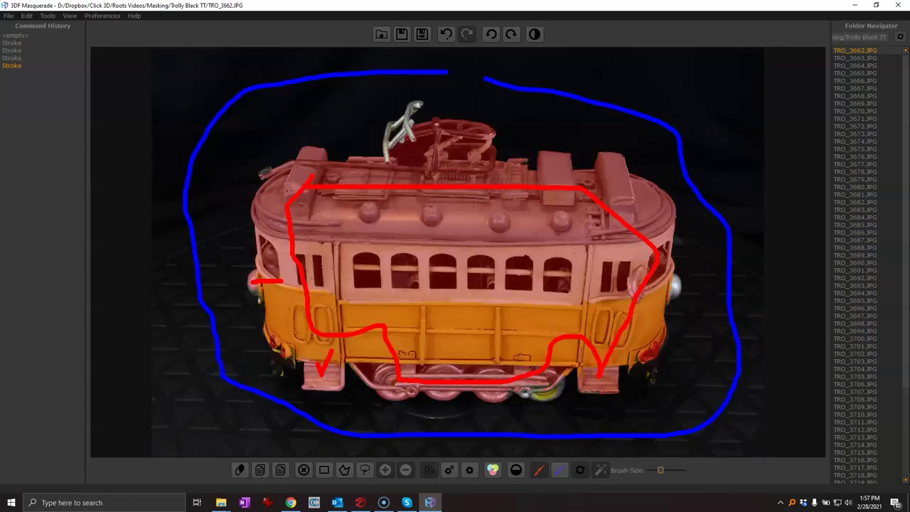
pyautogui.scroll(3, 398, 102)
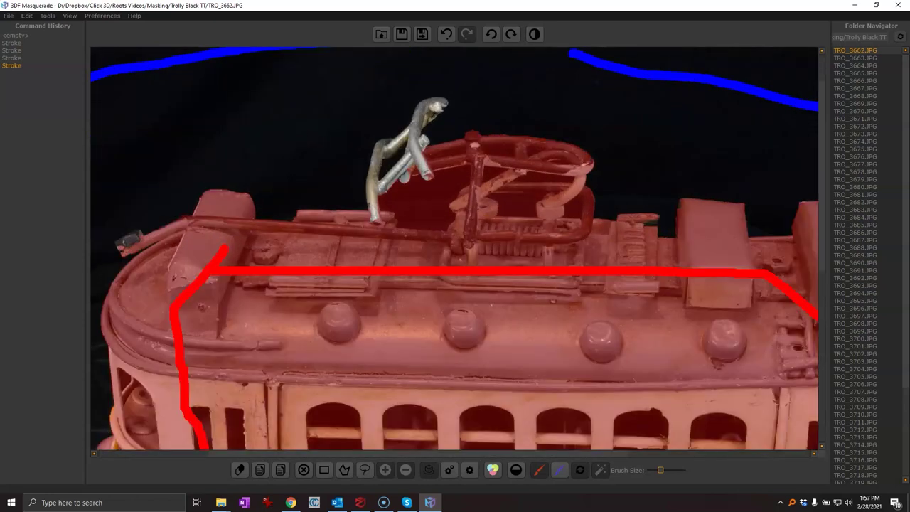
# Step: Refine TRO_3662.JPG's mask with strokes at the roof pantograph and the tram's lower front end, and automatically extend the silhouette to the remaining images
pyautogui.click(414, 134)
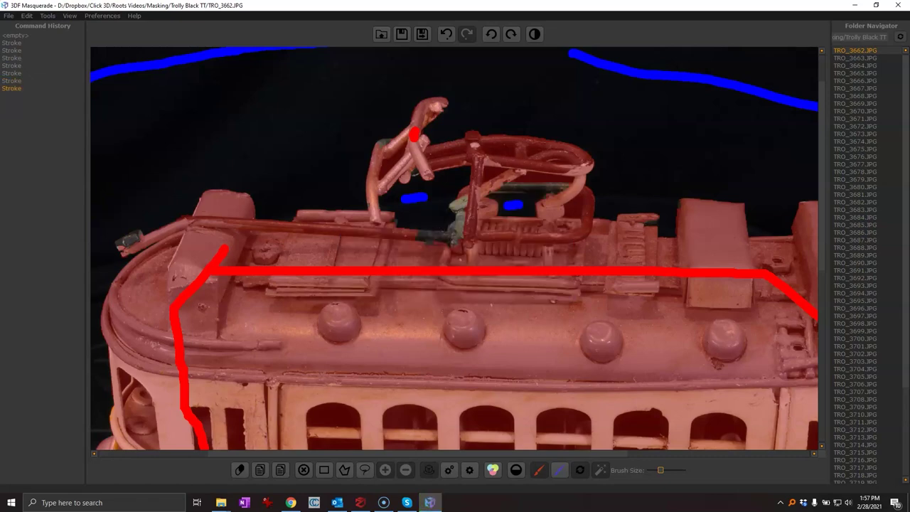
pyautogui.scroll(2, 455, 249)
pyautogui.scroll(-6, 455, 249)
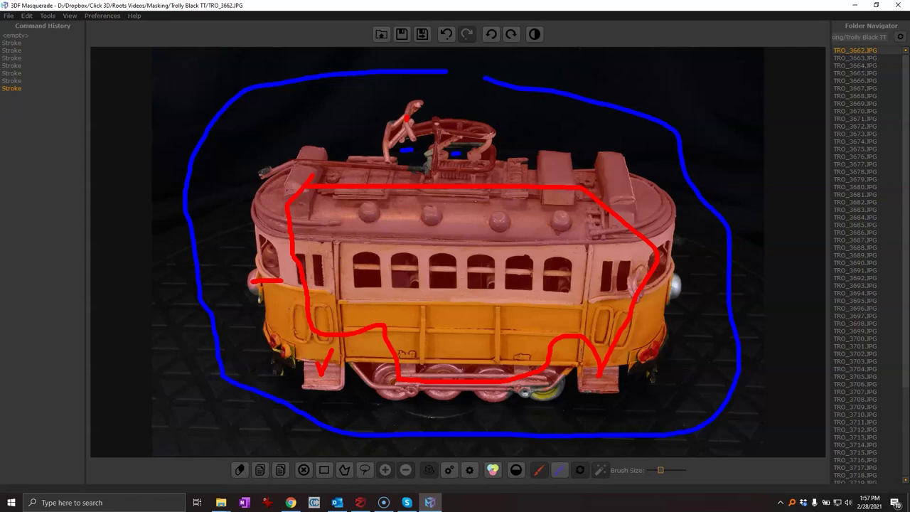
pyautogui.moveTo(279, 373); pyautogui.dragTo(279, 354)
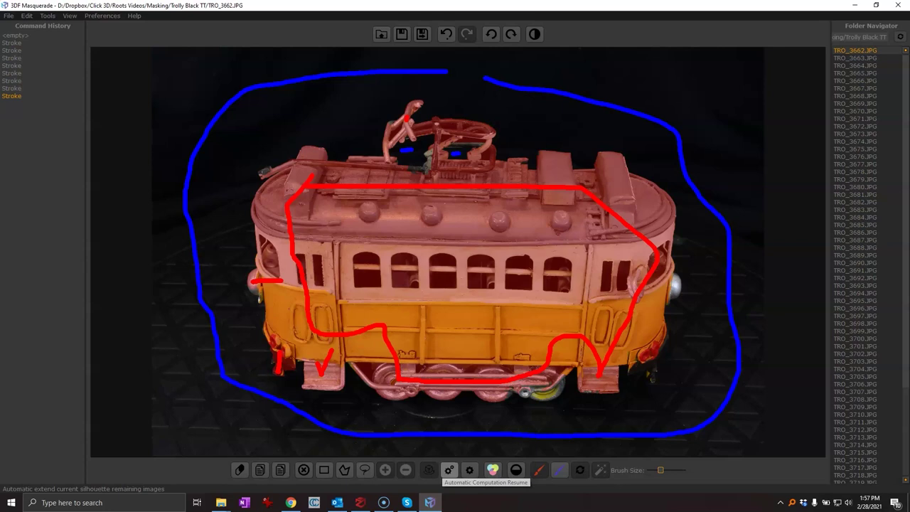
pyautogui.click(449, 470)
pyautogui.click(508, 262)
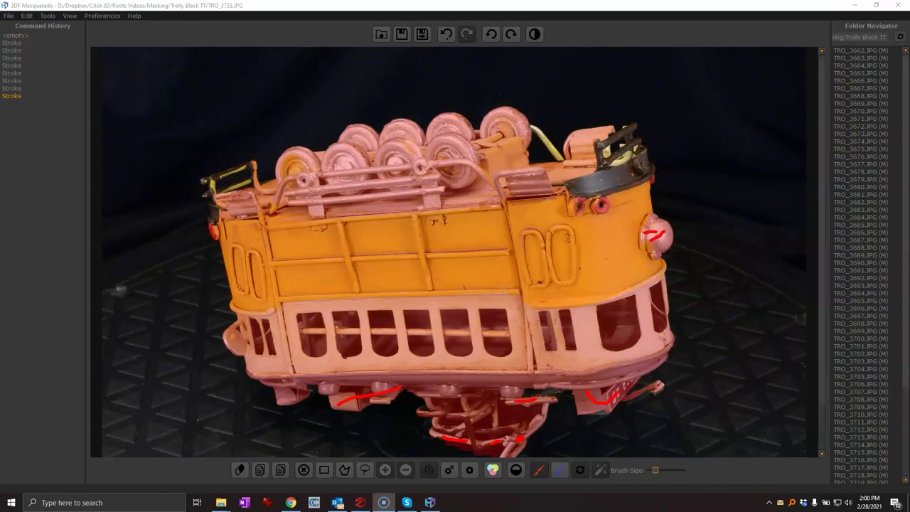
pyautogui.click(860, 81)
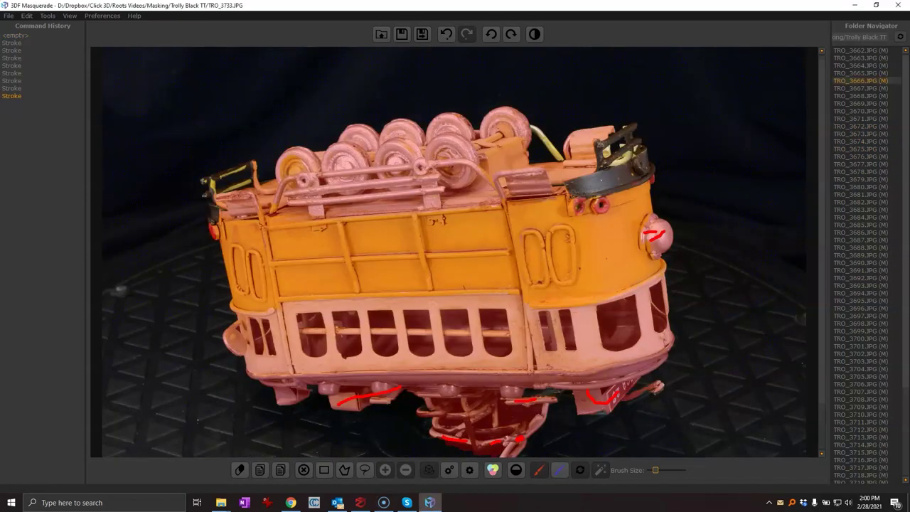
pyautogui.click(558, 271)
pyautogui.click(860, 73)
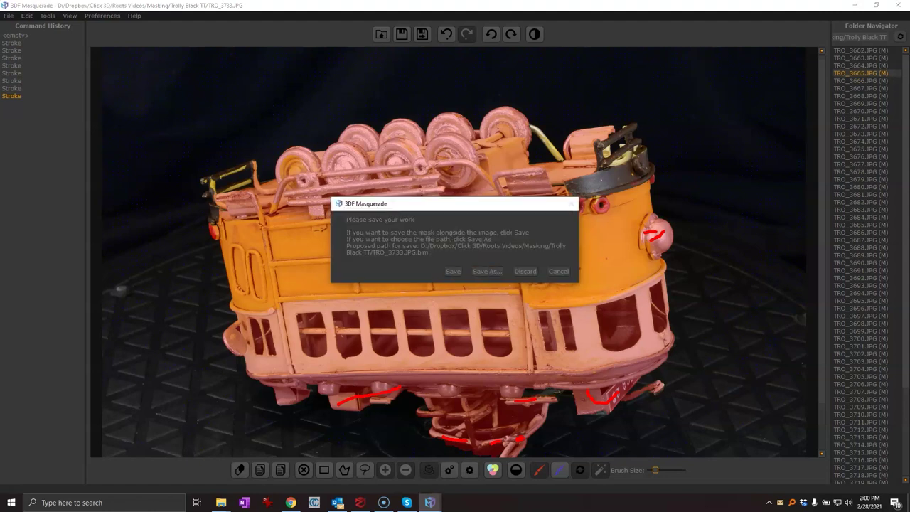
pyautogui.click(558, 271)
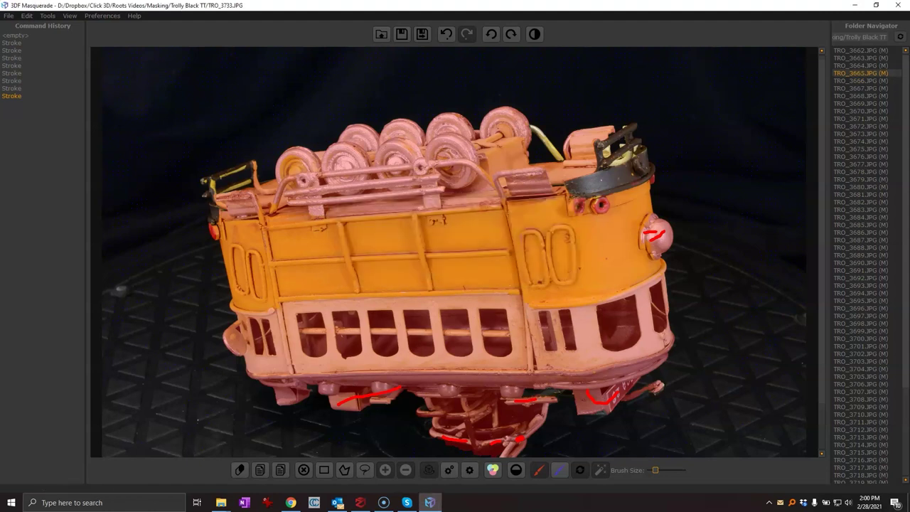
# Step: Check TRO_3733.JPG's mask in black and white, and save it alongside the image while switching to TRO_3663.JPG
pyautogui.click(534, 34)
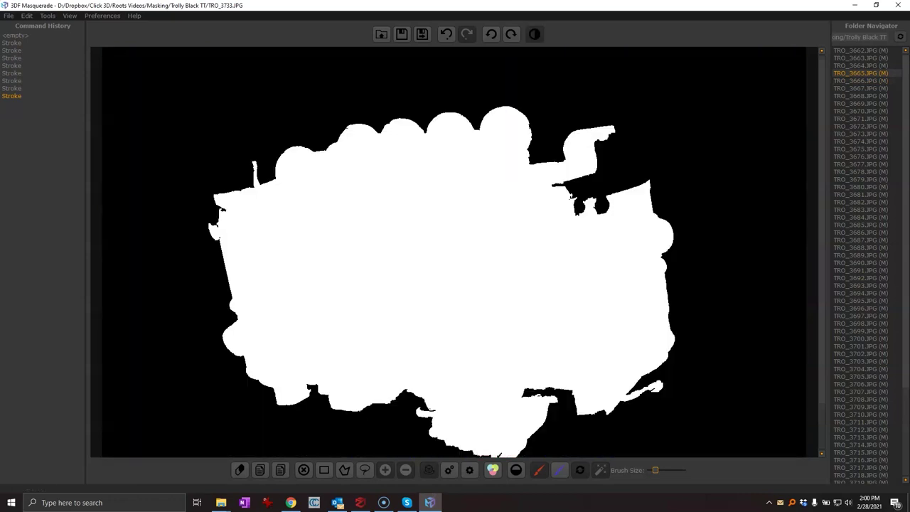
pyautogui.click(534, 34)
pyautogui.click(861, 57)
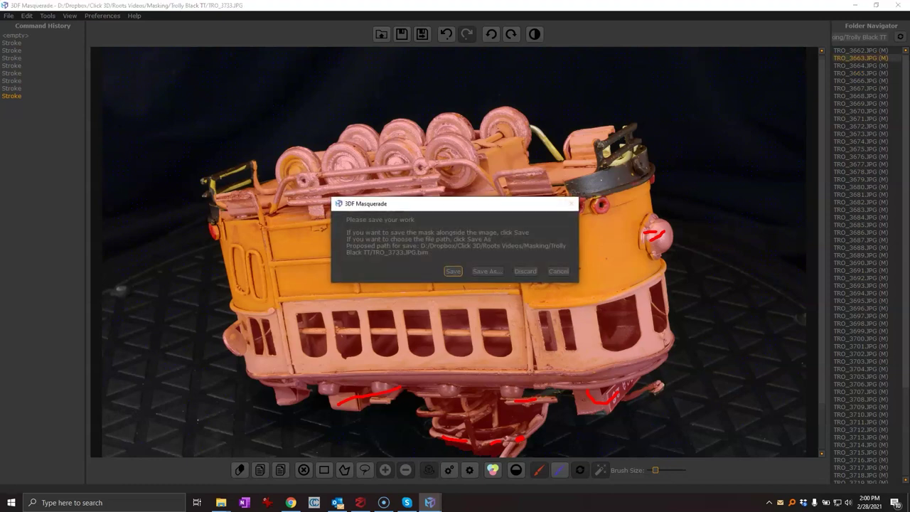
pyautogui.click(453, 271)
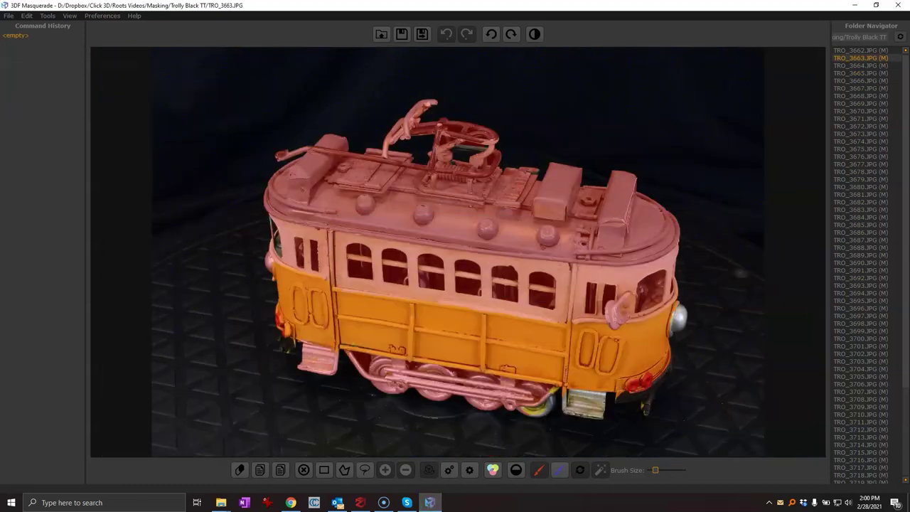
# Step: Compare the black-and-white mask of TRO_3663.JPG with the photo
pyautogui.click(534, 34)
pyautogui.click(534, 34)
pyautogui.click(534, 34)
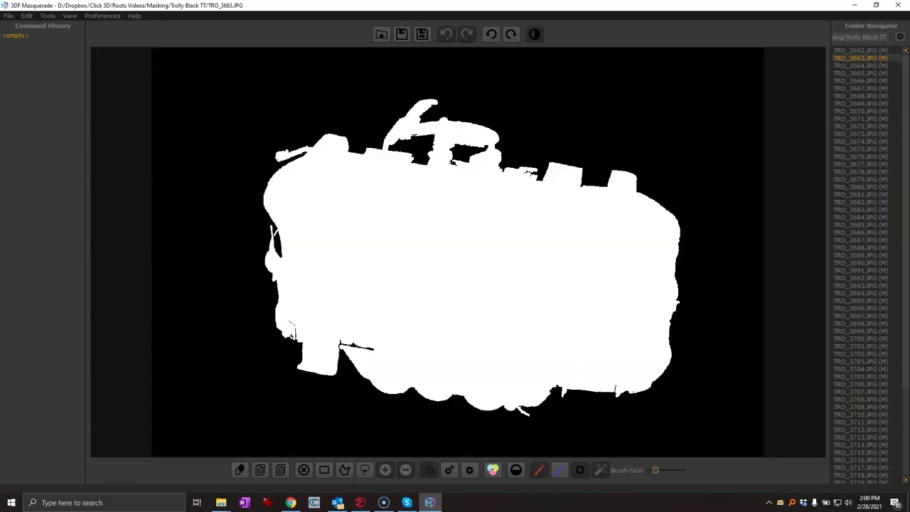
pyautogui.click(535, 34)
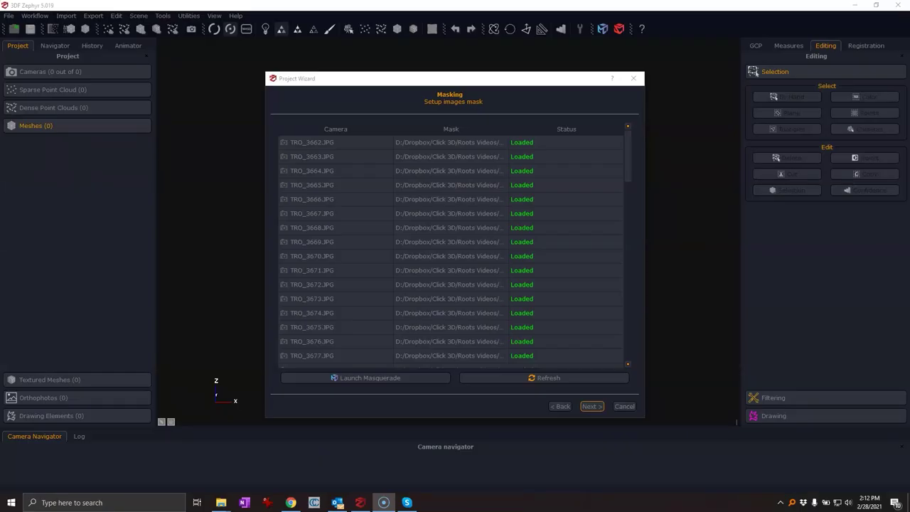
# Step: In 3DF Zephyr, run the sparse reconstruction of the 72 masked photos with the Close Range category and Deep preset
pyautogui.press('Return')
pyautogui.press('Return')
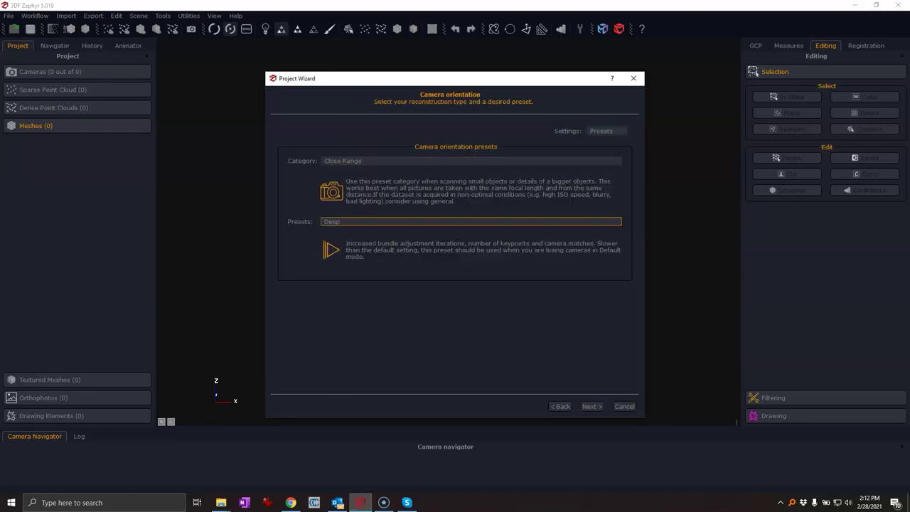
pyautogui.press('Return')
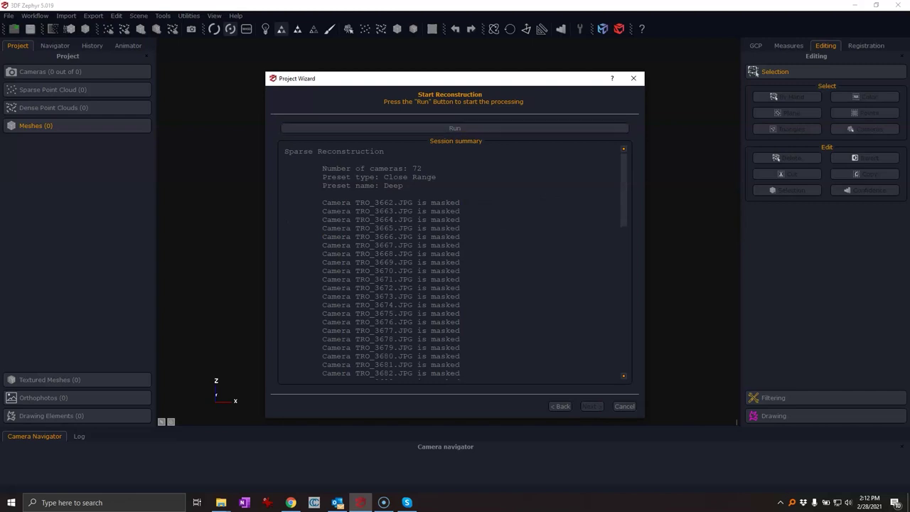
pyautogui.press('Return')
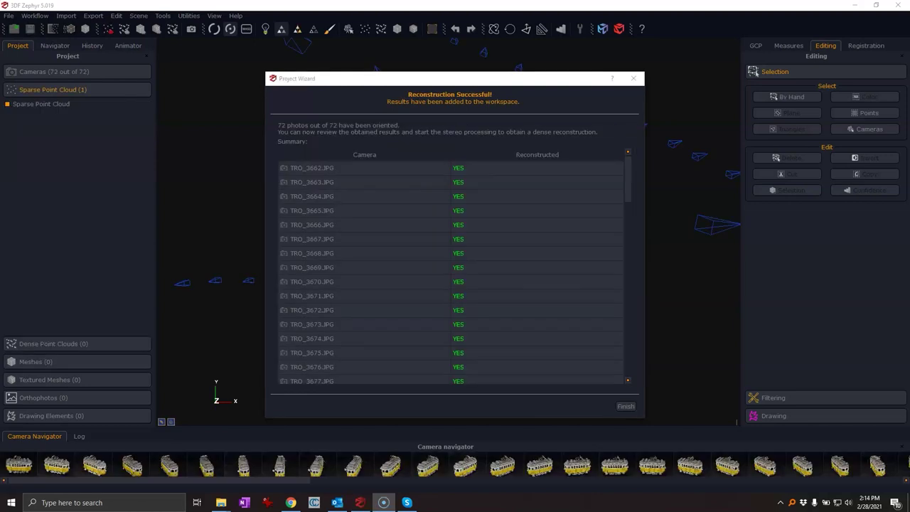
# Step: Review the reconstruction summary for all tram photos and finish the project wizard
pyautogui.scroll(-16, 452, 273)
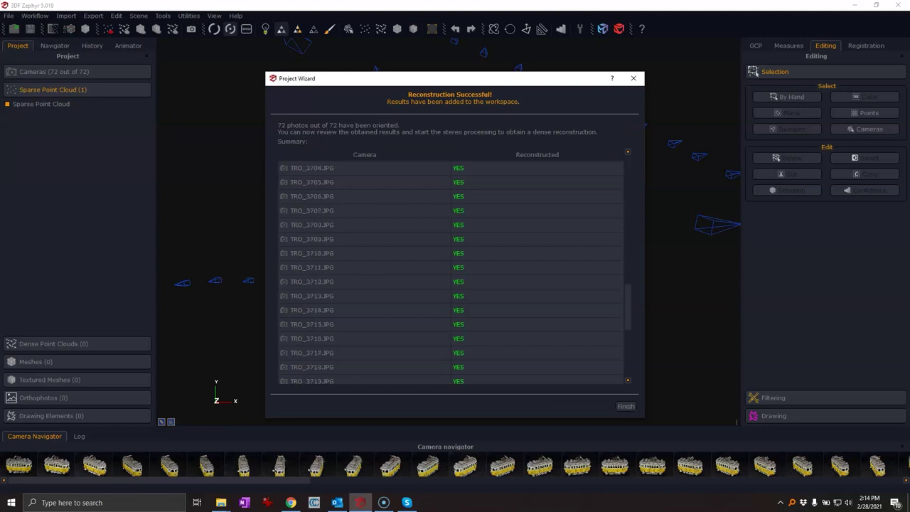
pyautogui.scroll(16, 453, 274)
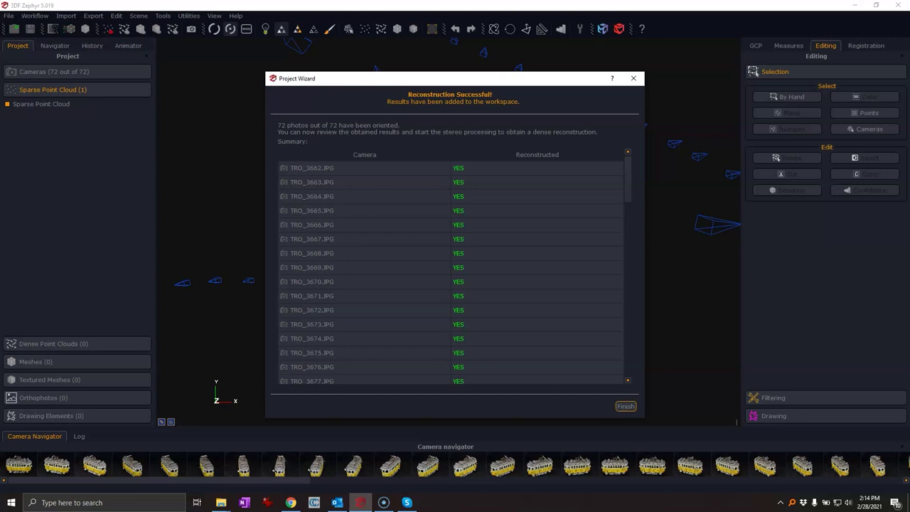
pyautogui.click(625, 406)
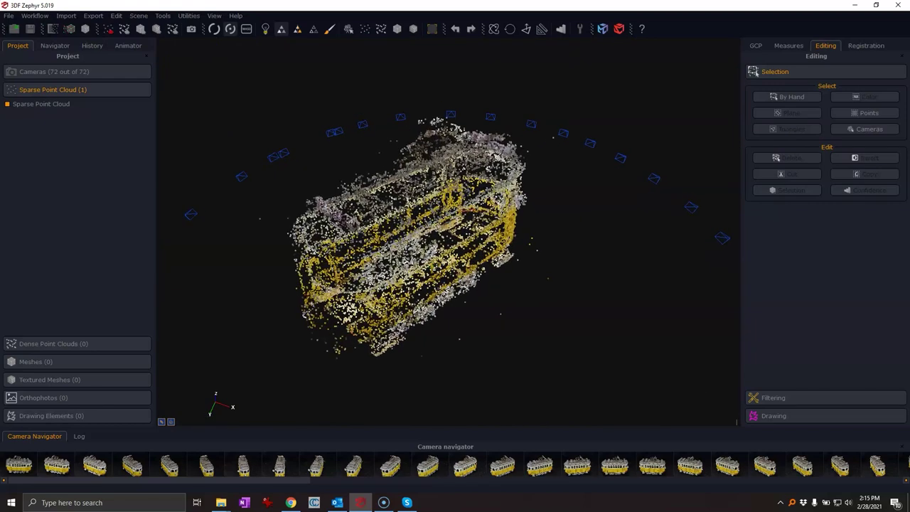
# Step: Generate a dense point cloud from all 72 cameras with the Close Range category and Default preset
pyautogui.click(34, 15)
pyautogui.moveTo(44, 57)
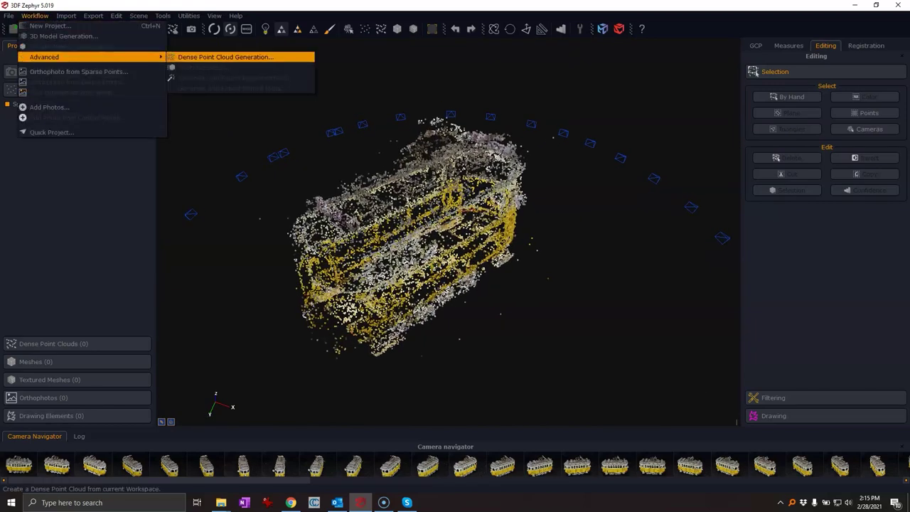
pyautogui.click(226, 57)
pyautogui.click(591, 406)
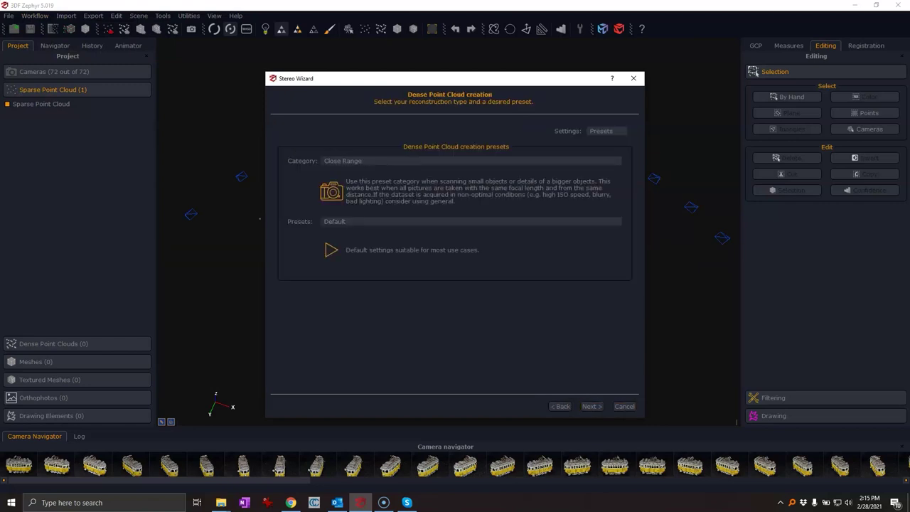
pyautogui.press('Return')
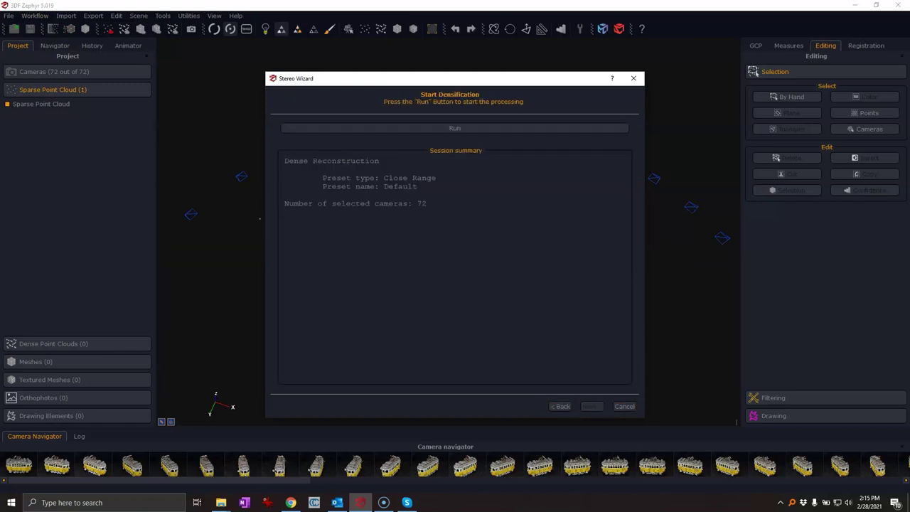
pyautogui.press('Return')
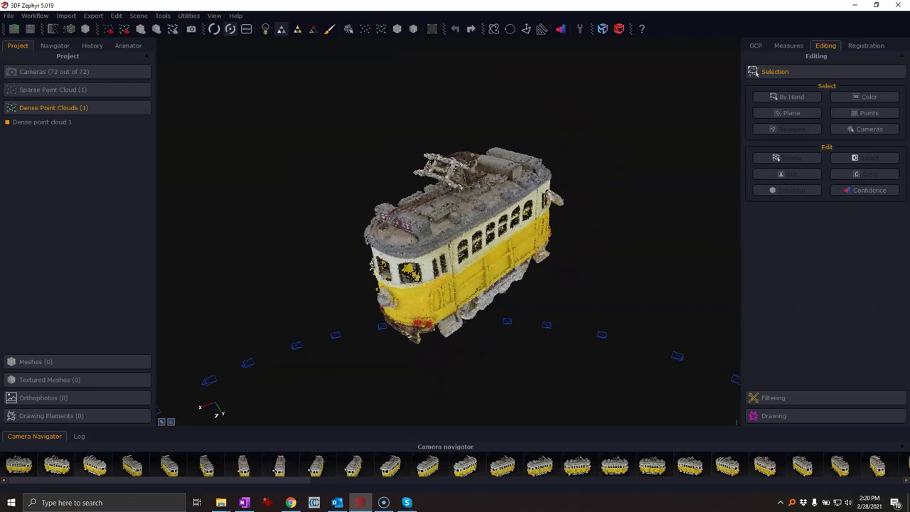
# Step: Extract a mesh from Dense point cloud 1 using all 72 cameras, the Close Range category and Default preset
pyautogui.hotkey('alt', 'w')
pyautogui.press('Down')
pyautogui.press('Right')
pyautogui.press('Return')
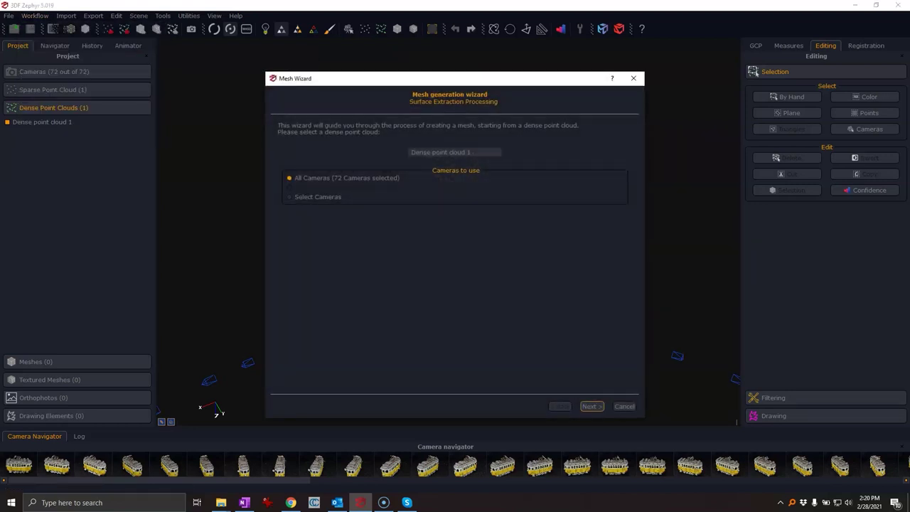
pyautogui.press('Return')
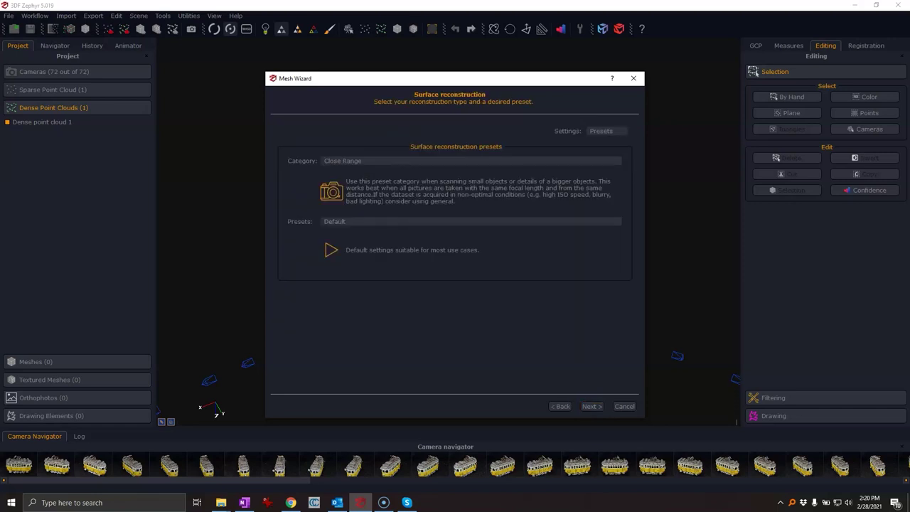
pyautogui.press('Tab')
pyautogui.press('Tab')
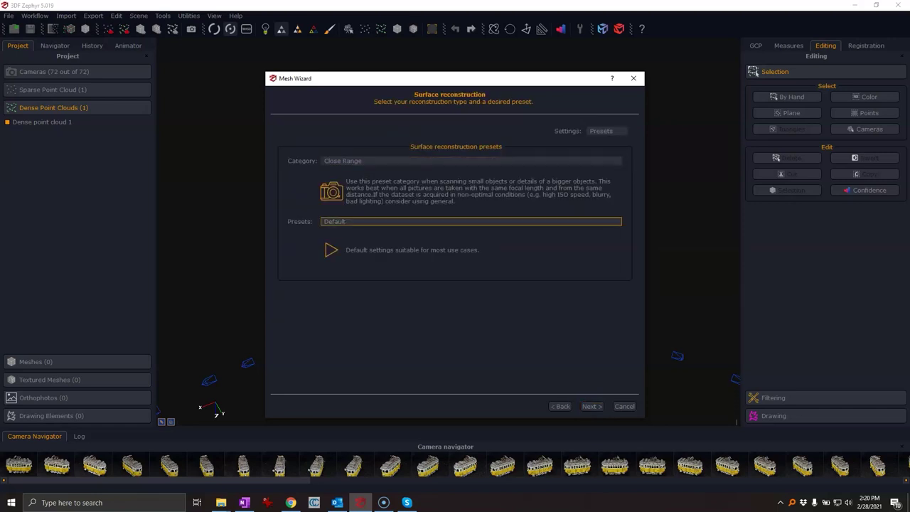
pyautogui.press('Tab')
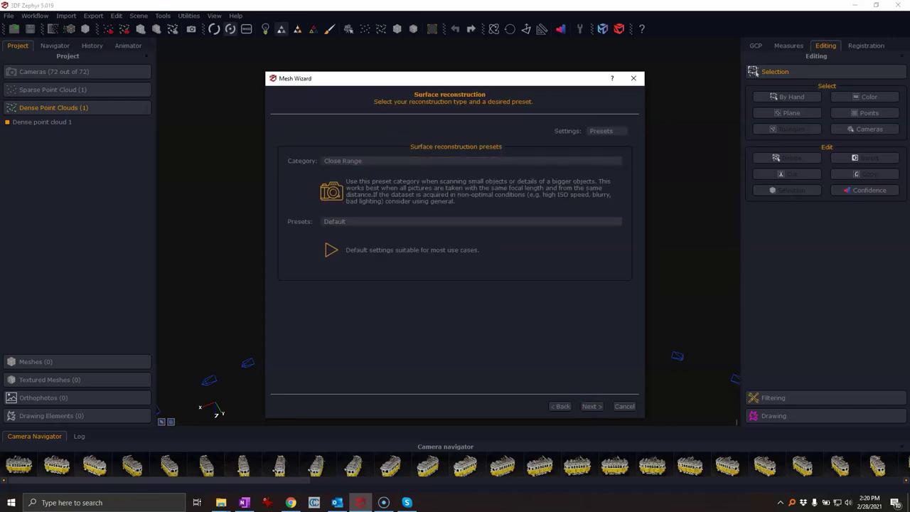
pyautogui.press('Return')
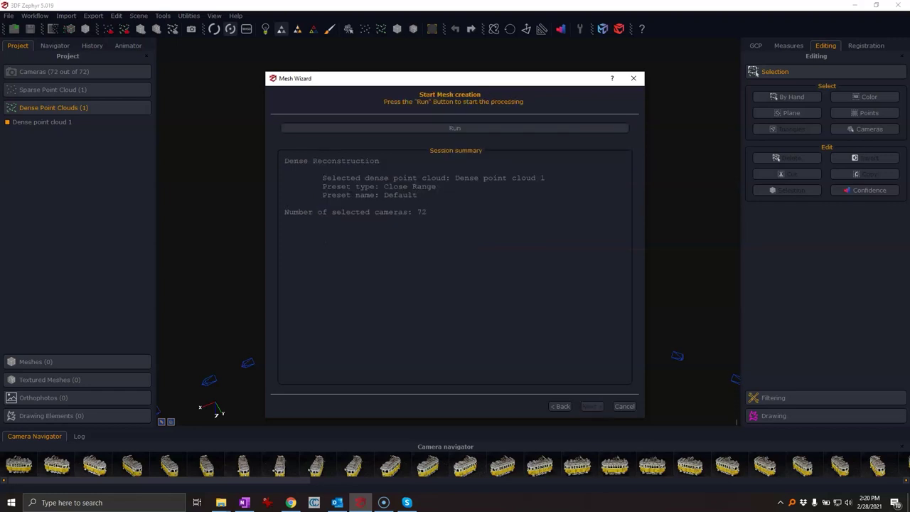
pyautogui.press('Return')
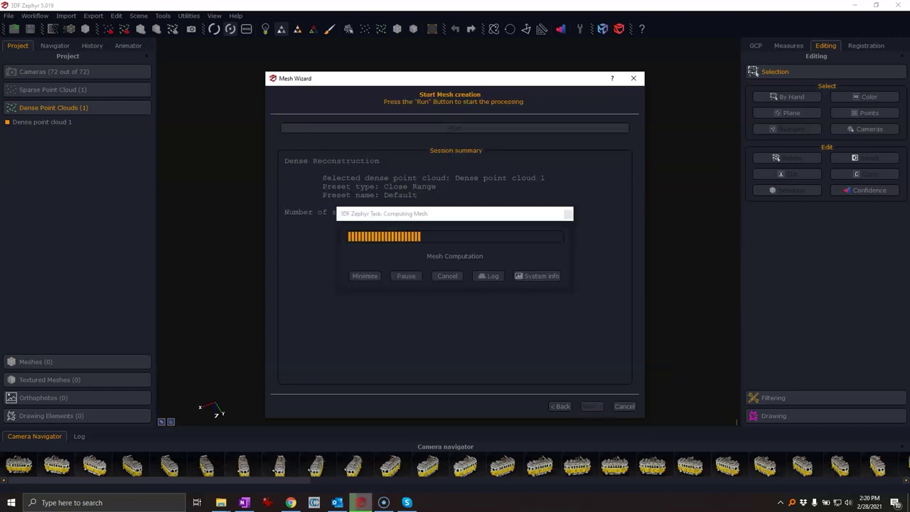